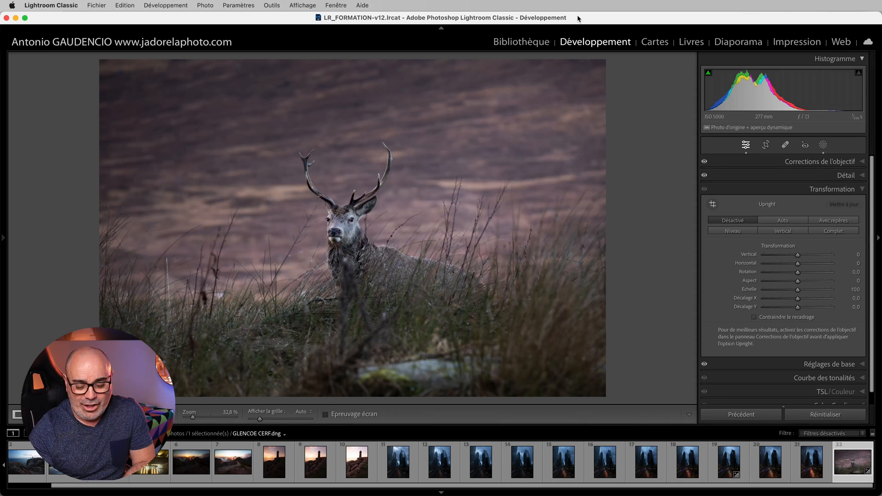
- Examine the stag's face and fur and the blurred background at 200% zoom for sharpness and noise
{"action": "left_click", "coordinate": [343, 244]}
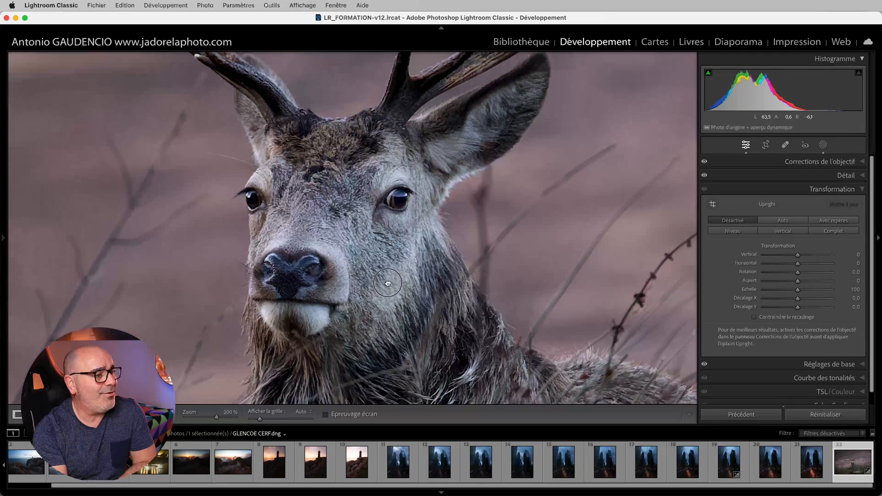
{"action": "left_click_drag", "start_coordinate": [388, 283], "coordinate": [391, 288]}
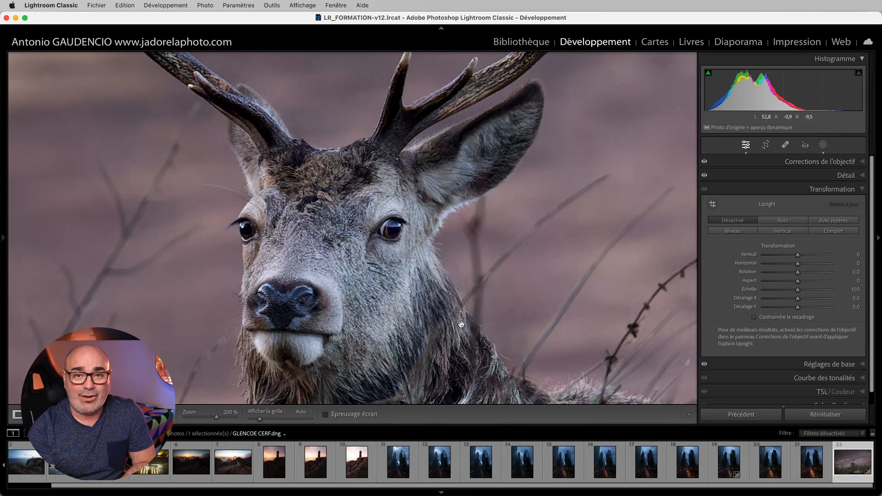
{"action": "left_click", "coordinate": [441, 311]}
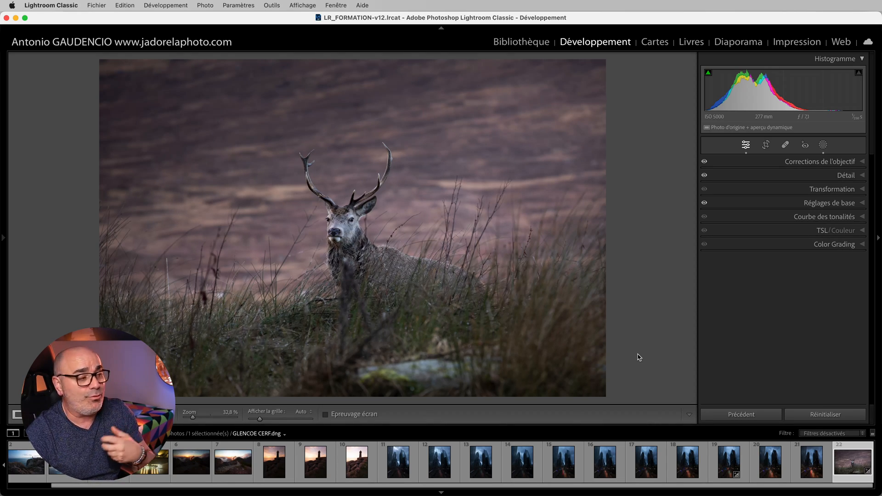
{"action": "left_click", "coordinate": [348, 222]}
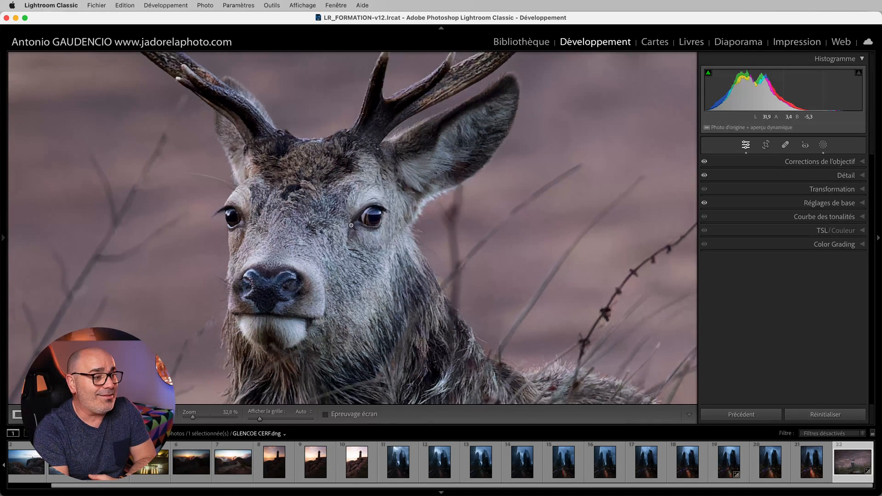
{"action": "left_click", "coordinate": [352, 226]}
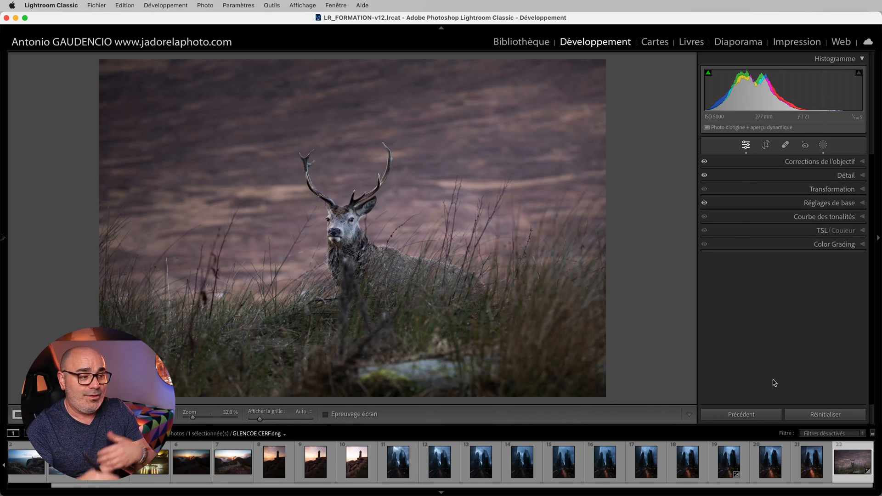
{"action": "left_click", "coordinate": [538, 350]}
{"action": "left_click", "coordinate": [535, 289]}
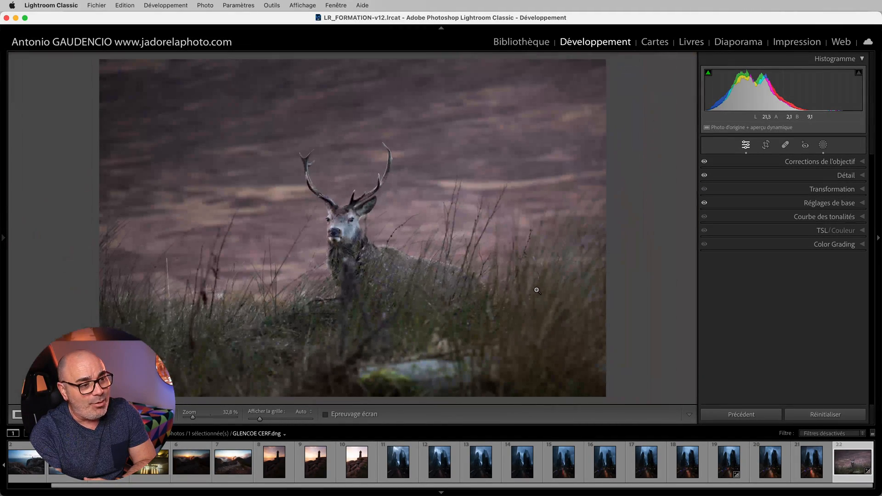
{"action": "left_click", "coordinate": [454, 170]}
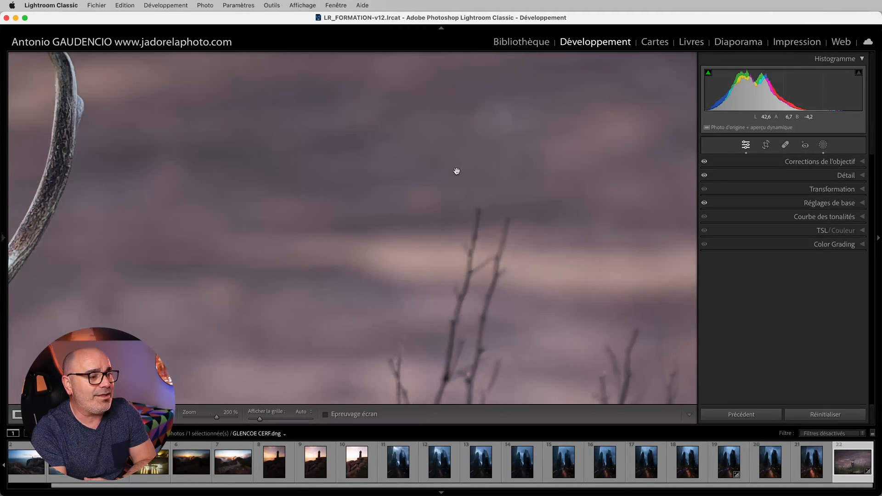
{"action": "left_click", "coordinate": [455, 171]}
{"action": "left_click", "coordinate": [359, 244]}
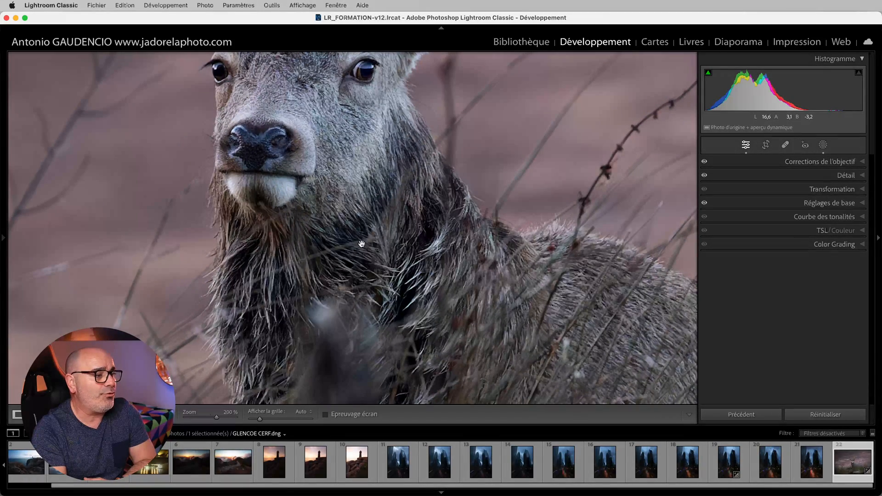
{"action": "left_click", "coordinate": [361, 244]}
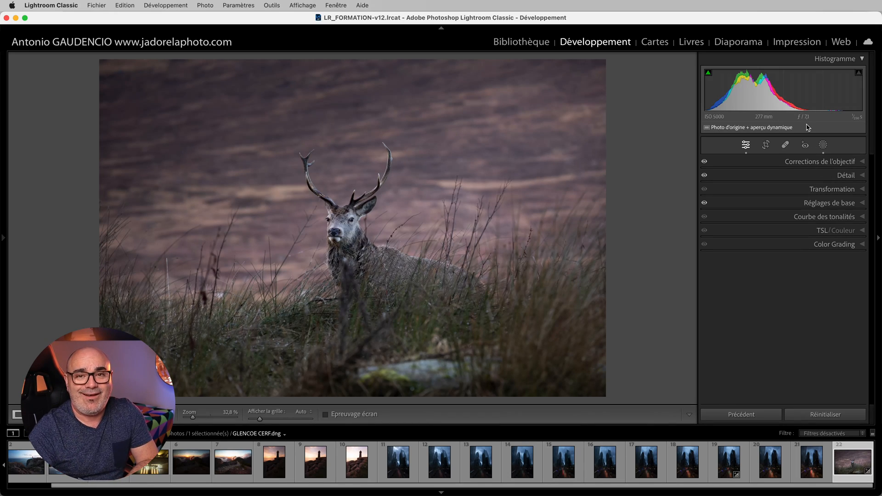
{"action": "mouse_move", "coordinate": [808, 127]}
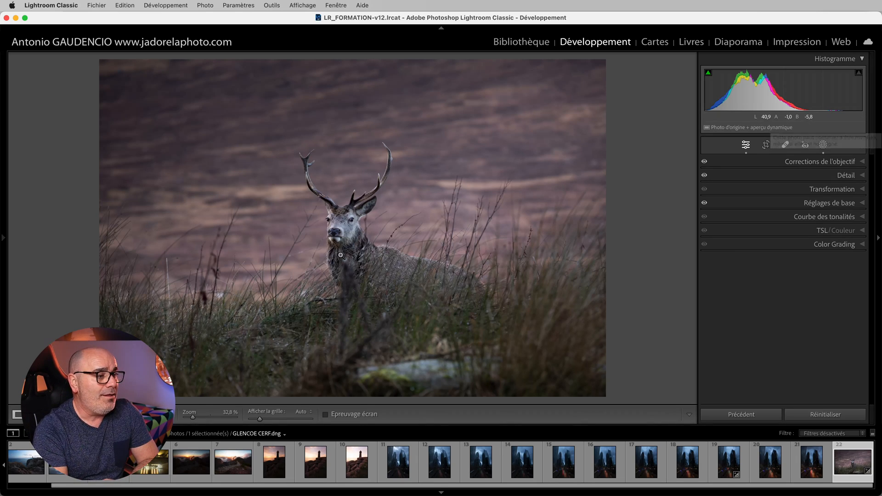
{"action": "left_click", "coordinate": [354, 233]}
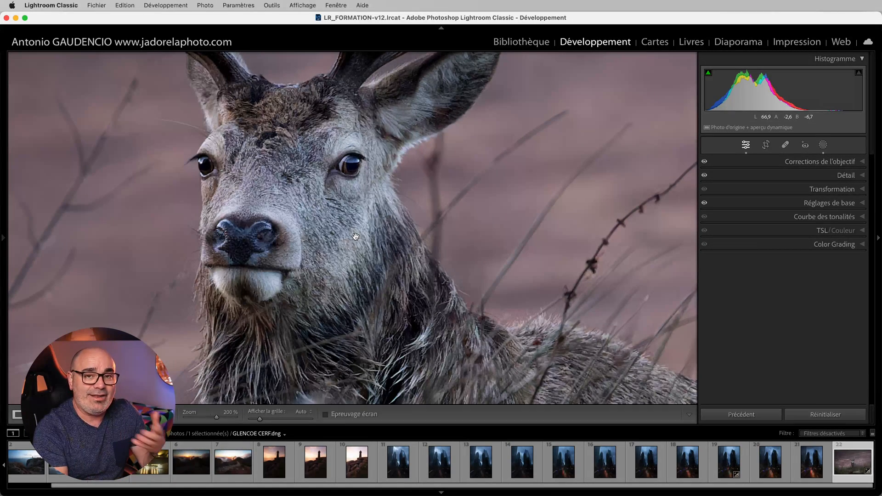
{"action": "left_click", "coordinate": [356, 235]}
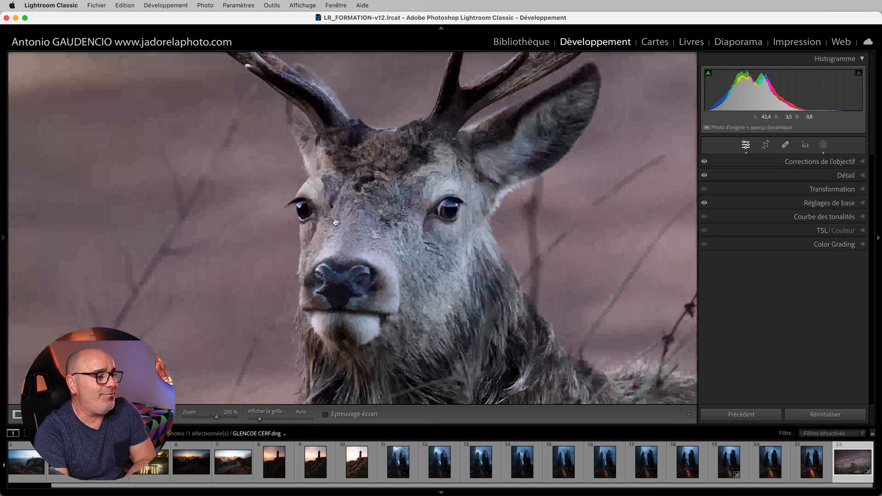
{"action": "left_click", "coordinate": [332, 221]}
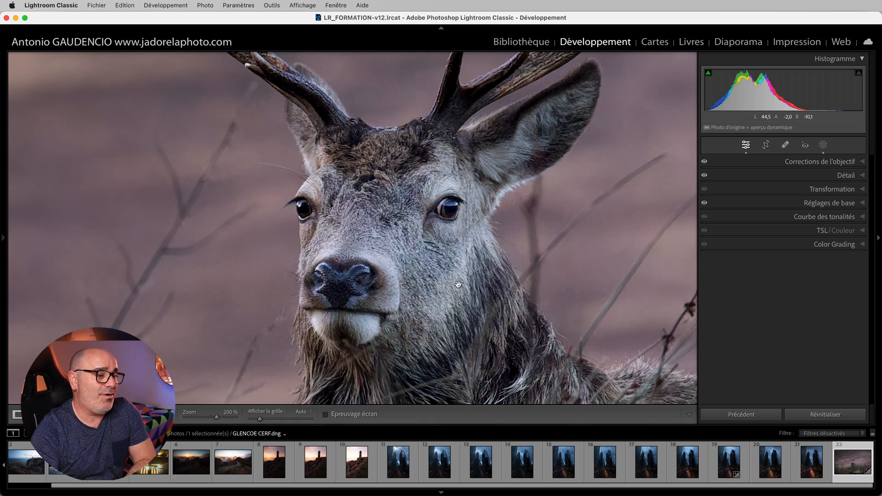
{"action": "left_click", "coordinate": [429, 266]}
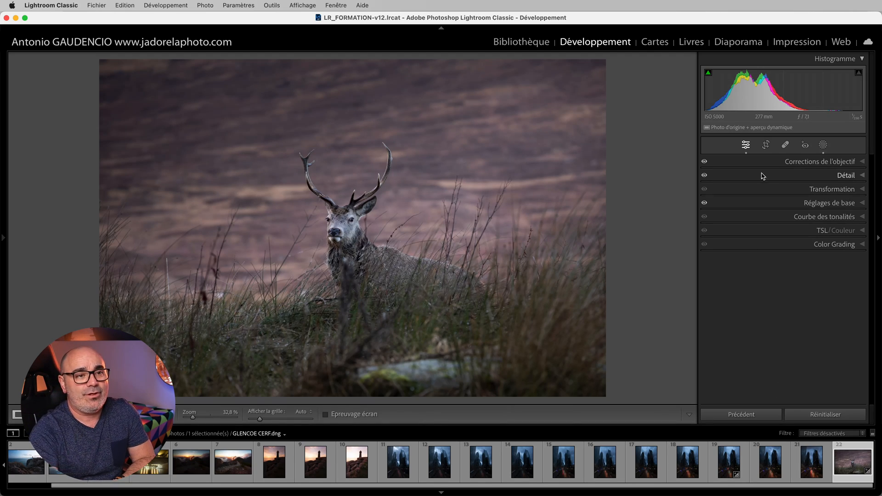
- Crop in on the stag at the Original aspect ratio, aligning its head with the left vertical thirds line
{"action": "left_click", "coordinate": [767, 145]}
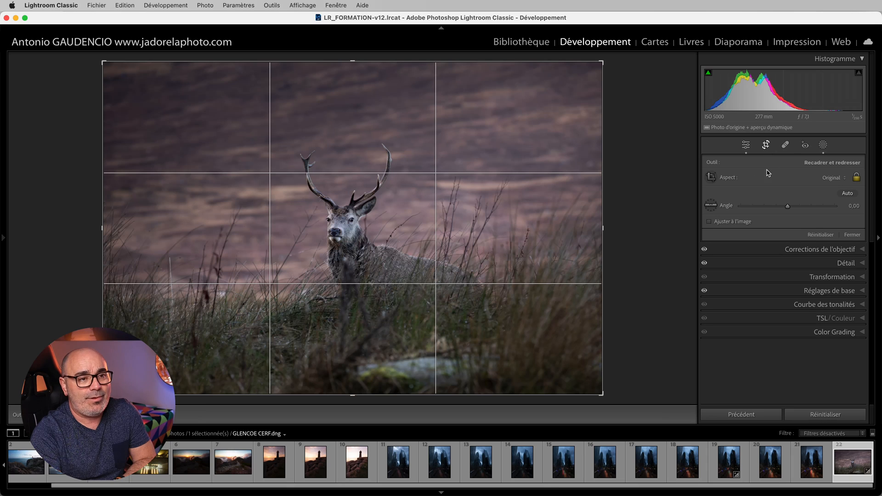
{"action": "left_click_drag", "start_coordinate": [104, 65], "coordinate": [139, 98]}
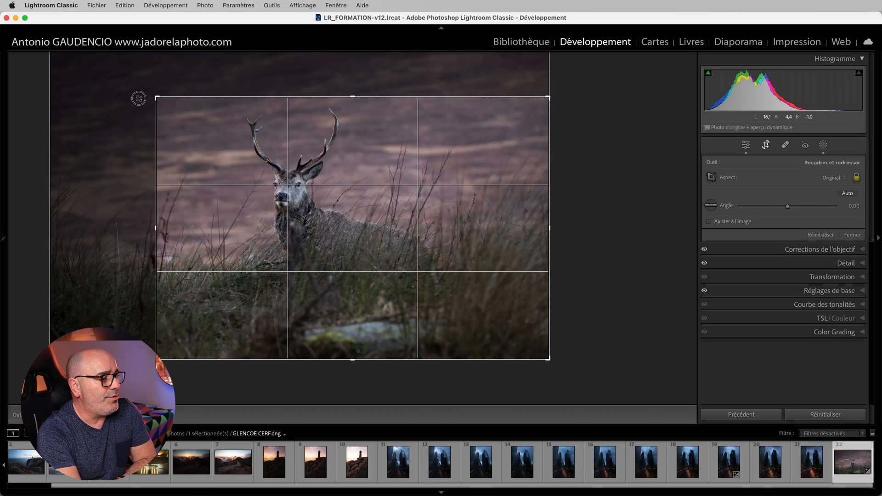
{"action": "mouse_move", "coordinate": [354, 294]}
{"action": "left_mouse_down"}
{"action": "mouse_move", "coordinate": [354, 312]}
{"action": "mouse_move", "coordinate": [354, 296]}
{"action": "left_mouse_up"}
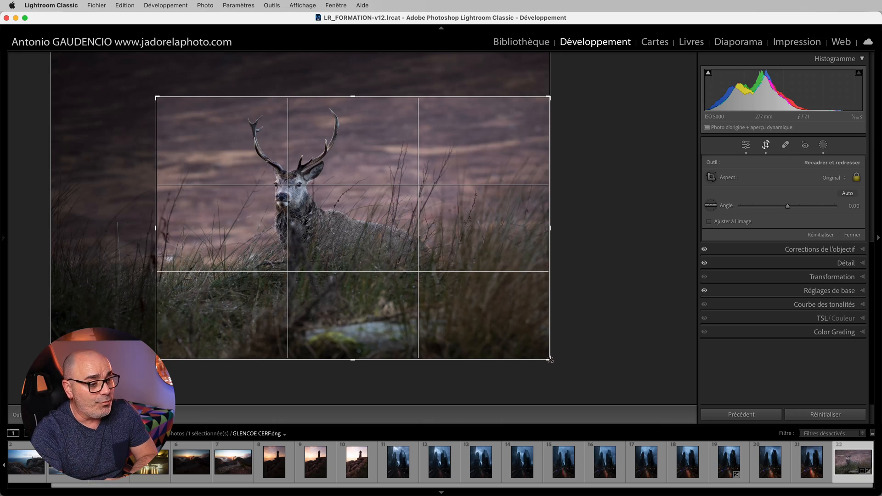
{"action": "left_click_drag", "start_coordinate": [549, 359], "coordinate": [534, 340]}
{"action": "left_click_drag", "start_coordinate": [348, 238], "coordinate": [327, 239]}
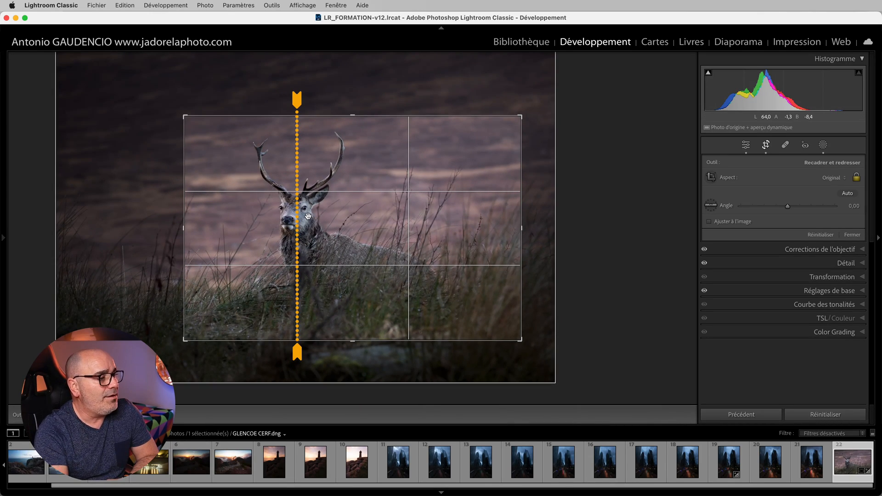
{"action": "left_click_drag", "start_coordinate": [307, 217], "coordinate": [309, 217]}
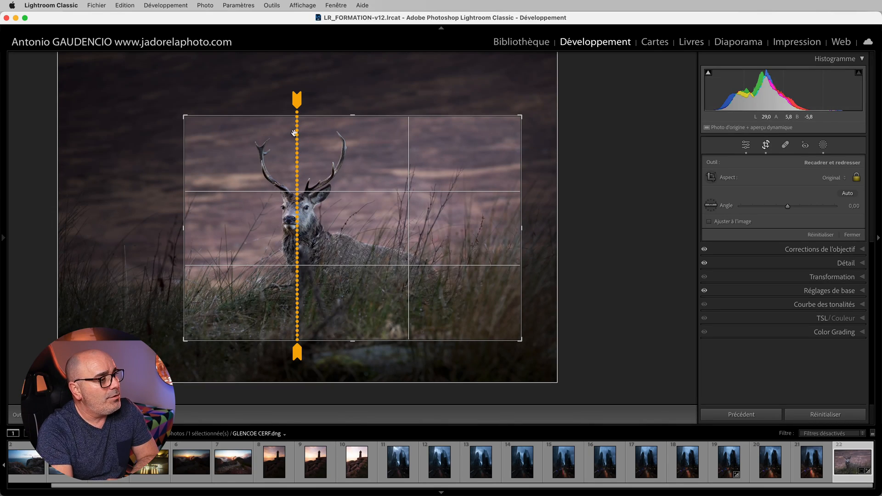
{"action": "left_click_drag", "start_coordinate": [296, 186], "coordinate": [297, 186]}
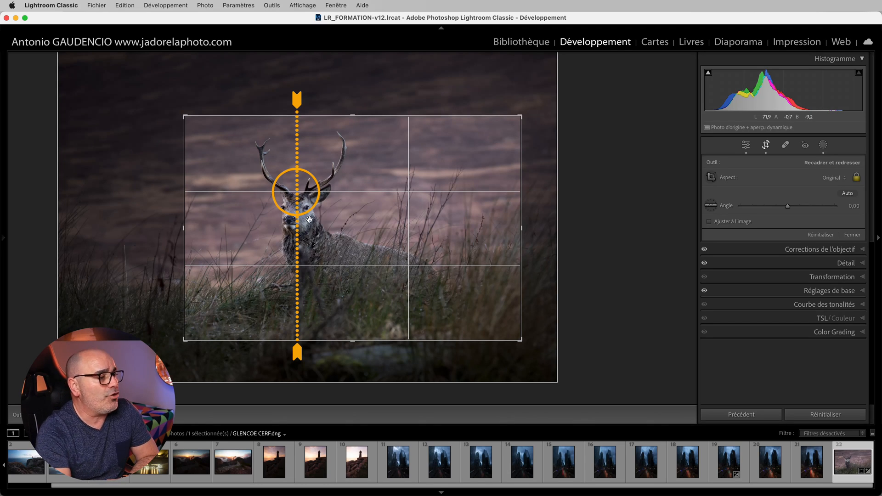
{"action": "left_click_drag", "start_coordinate": [310, 222], "coordinate": [310, 212]}
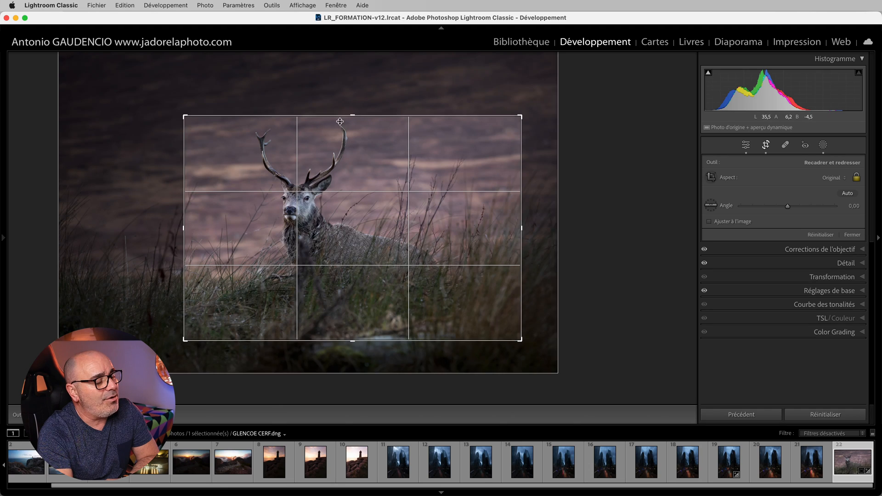
- Enlarge the crop slightly, reposition the stag to leave space above the antlers, and apply the crop
{"action": "left_click_drag", "start_coordinate": [329, 215], "coordinate": [330, 221]}
{"action": "left_click_drag", "start_coordinate": [183, 116], "coordinate": [177, 109]}
{"action": "left_click_drag", "start_coordinate": [349, 239], "coordinate": [340, 239]}
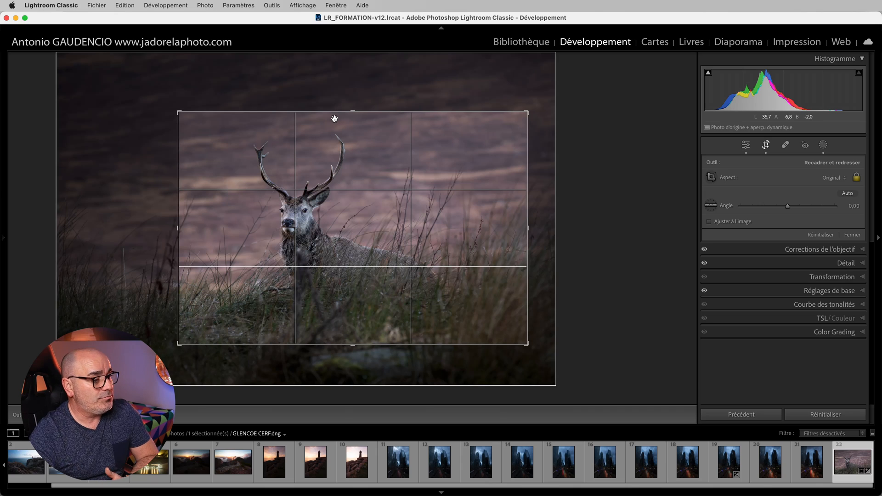
{"action": "left_click_drag", "start_coordinate": [527, 344], "coordinate": [529, 346]}
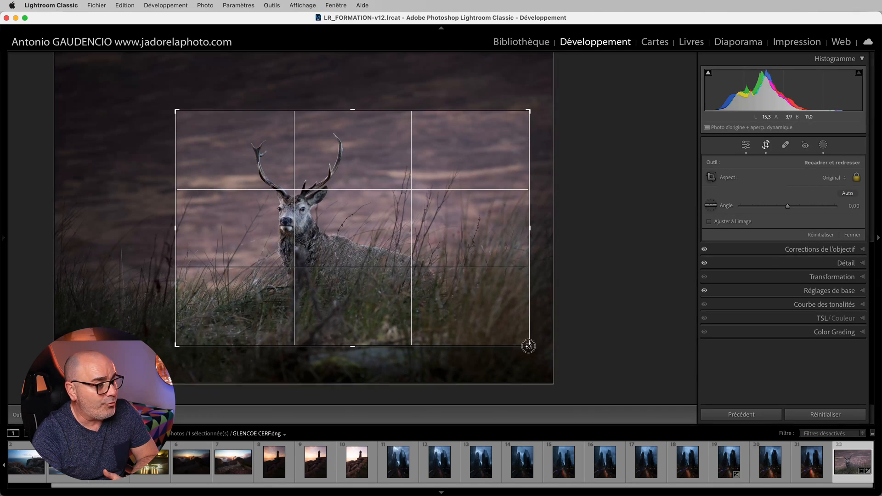
{"action": "left_click_drag", "start_coordinate": [331, 228], "coordinate": [333, 231]}
{"action": "left_click", "coordinate": [766, 146]}
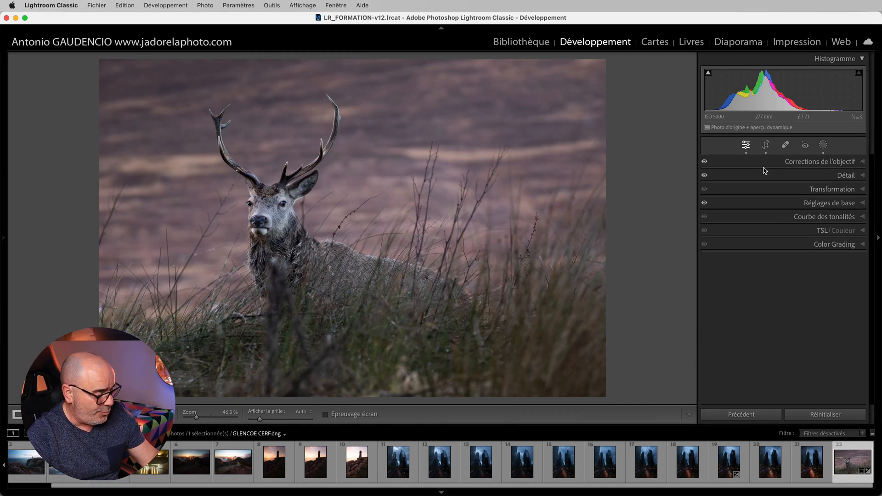
- Compare the photo before and after its adjustments, and inspect the dark out-of-focus stem in front of the stag's chest
{"action": "key", "text": "backslash"}
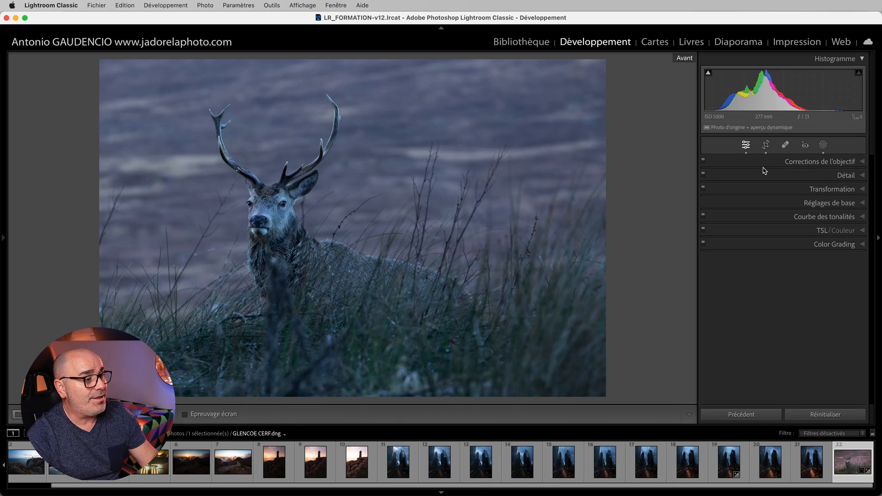
{"action": "key", "text": "backslash"}
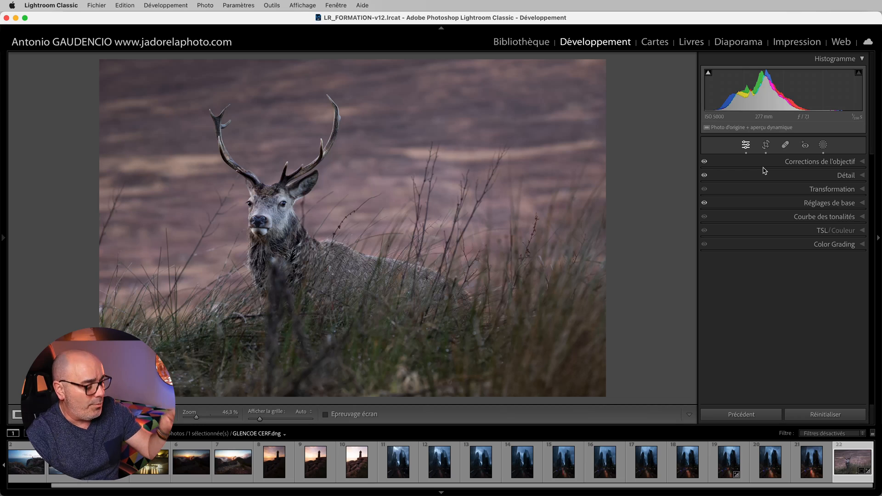
{"action": "key", "text": "backslash"}
{"action": "key", "text": "backslash"}
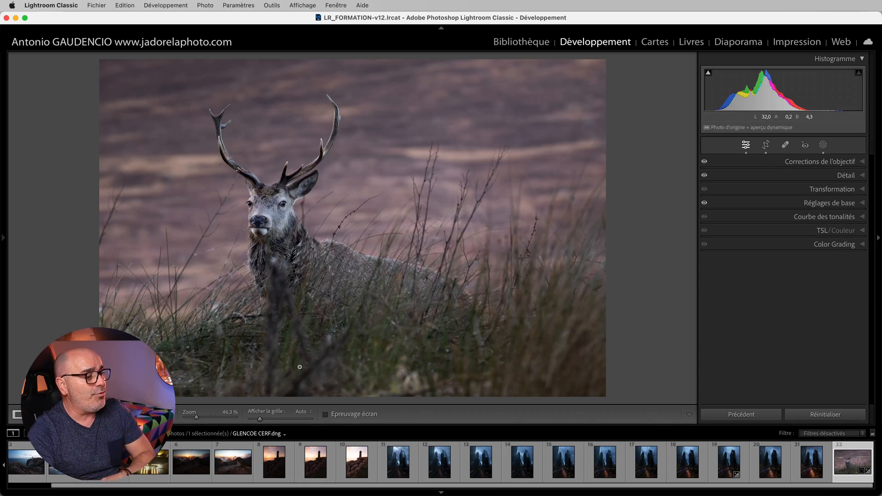
{"action": "left_click", "coordinate": [282, 300]}
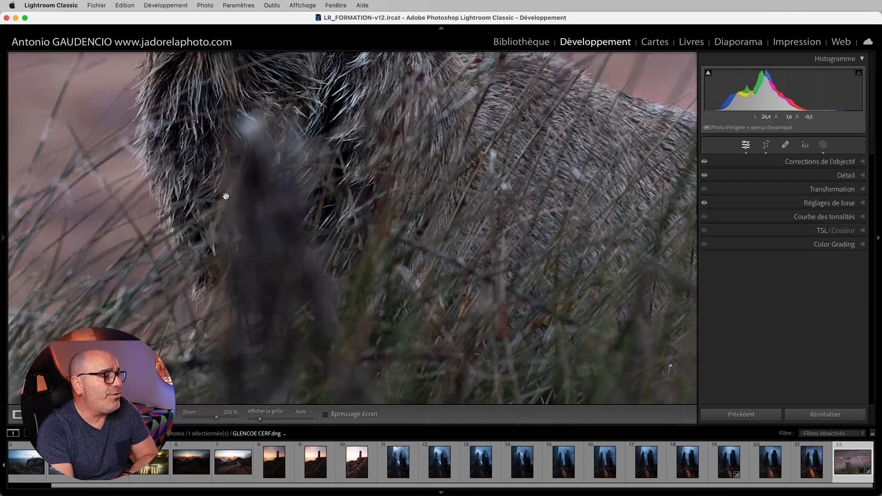
{"action": "left_click", "coordinate": [276, 321]}
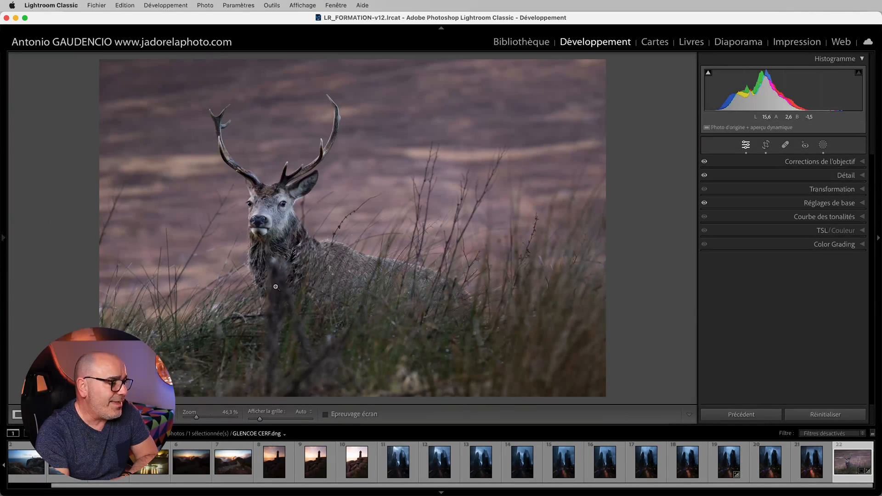
{"action": "mouse_move", "coordinate": [283, 226]}
{"action": "left_mouse_down"}
{"action": "mouse_move", "coordinate": [291, 387]}
{"action": "mouse_move", "coordinate": [275, 227]}
{"action": "left_mouse_up"}
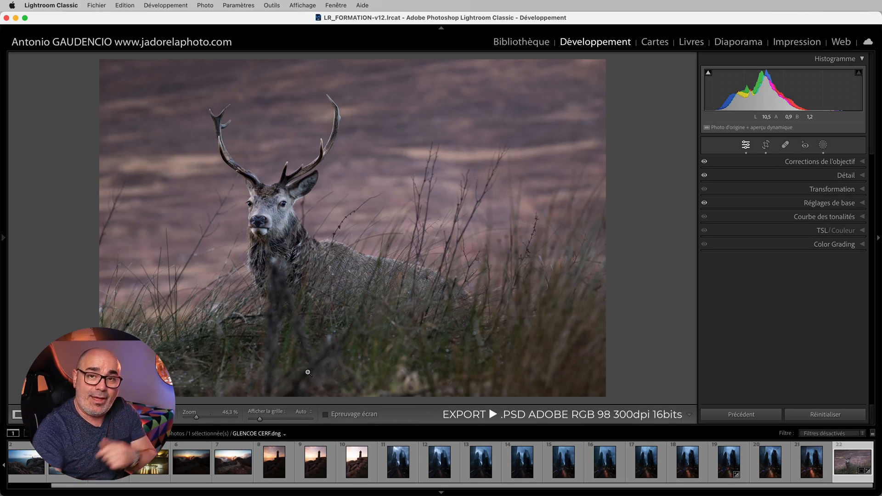
- Open the cropped GLENCOE CERF.dng photo for editing in Photoshop 2024
{"action": "right_click", "coordinate": [269, 194]}
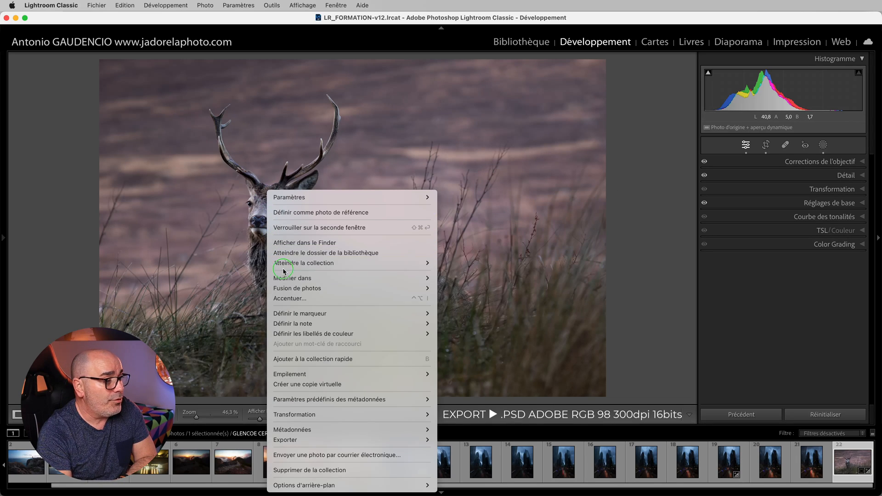
{"action": "mouse_move", "coordinate": [284, 277]}
{"action": "left_click", "coordinate": [537, 279]}
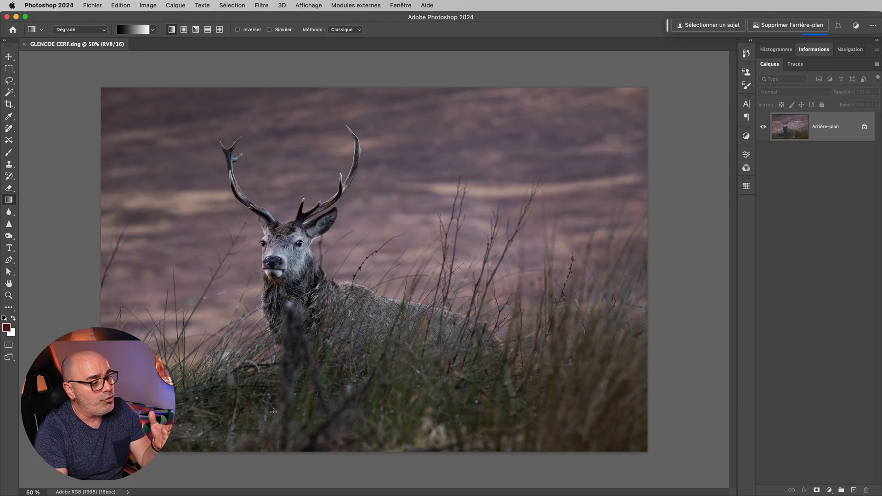
- Inspect the blurred stem in front of the stag at 200% zoom and check the image size without changing it
{"action": "scroll", "coordinate": [303, 348], "scroll_direction": "up", "scroll_amount": 4}
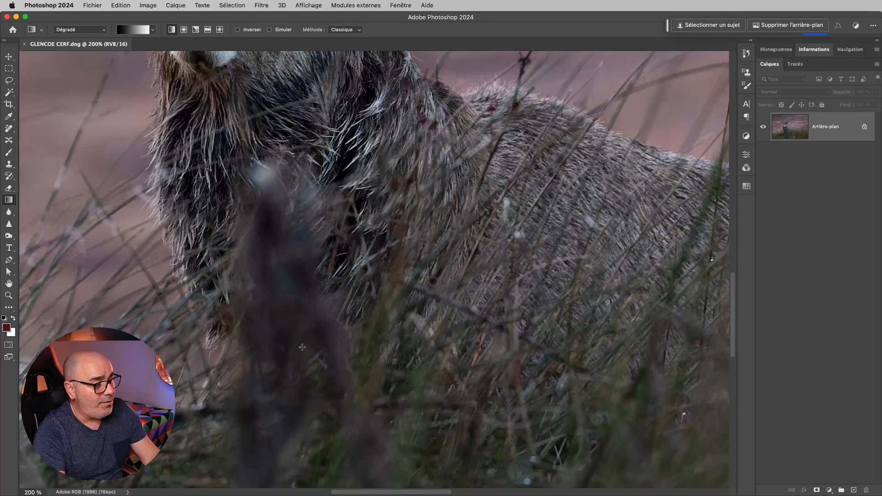
{"action": "scroll", "coordinate": [302, 347], "scroll_direction": "down", "scroll_amount": 4}
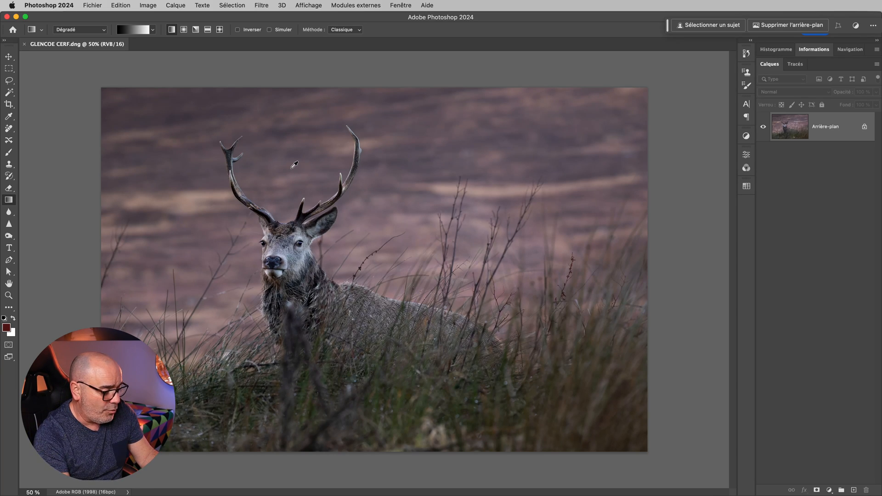
{"action": "key", "text": "super+alt+i"}
{"action": "key", "text": "Escape"}
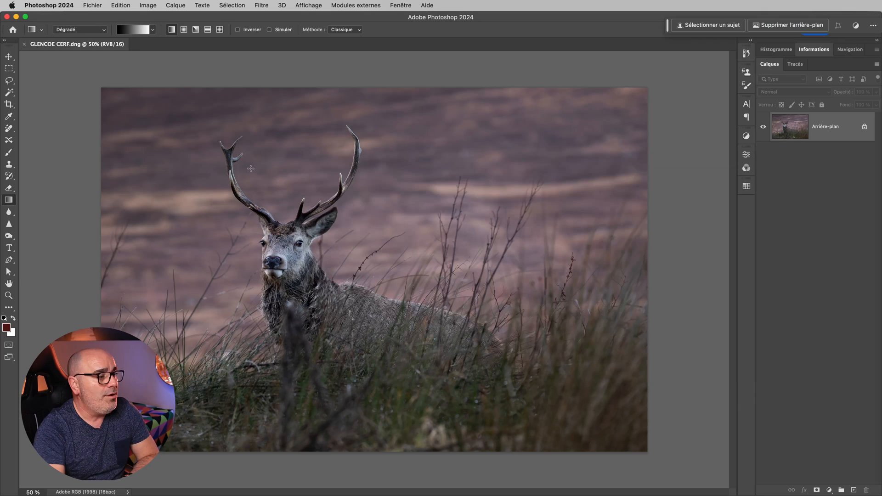
- Check the cropped photo's image size, viewing the width and height in pixels and again in centimetres
{"action": "left_click", "coordinate": [148, 5]}
{"action": "left_click", "coordinate": [164, 76]}
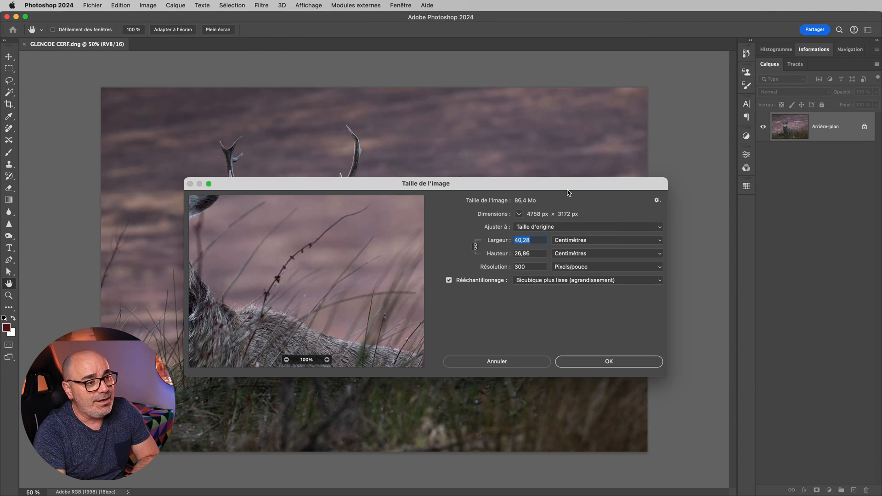
{"action": "left_click_drag", "start_coordinate": [568, 186], "coordinate": [736, 221]}
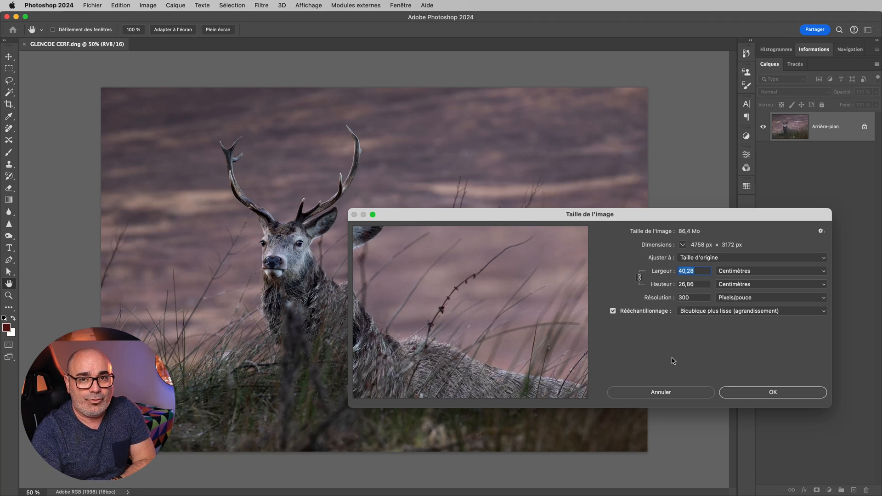
{"action": "left_click_drag", "start_coordinate": [701, 271], "coordinate": [662, 274]}
{"action": "left_click", "coordinate": [734, 272]}
{"action": "left_click", "coordinate": [737, 250]}
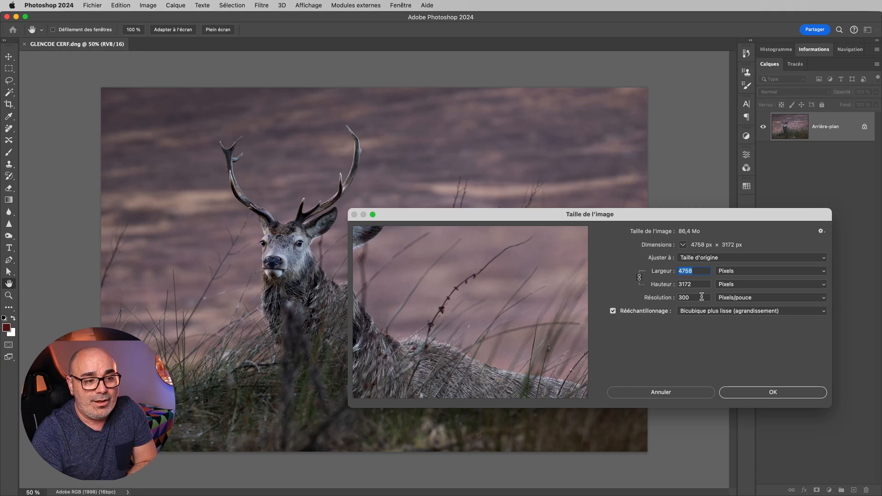
{"action": "left_click", "coordinate": [731, 271]}
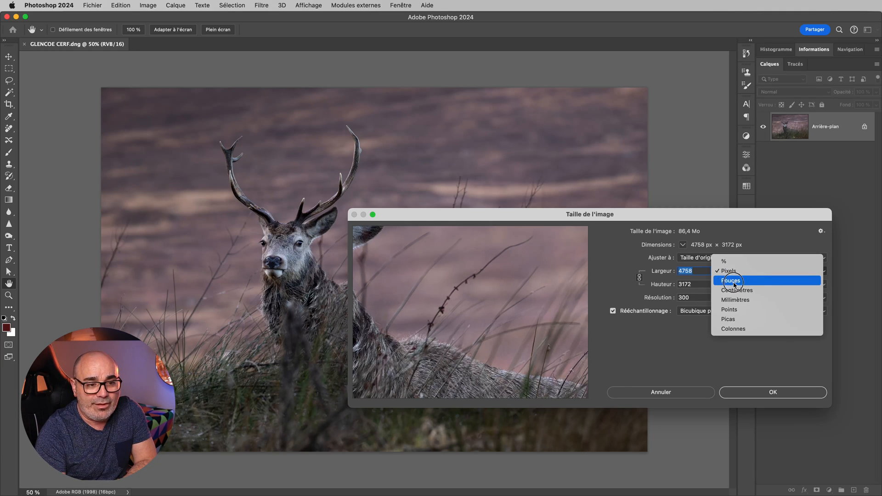
{"action": "left_click", "coordinate": [736, 290]}
{"action": "left_click", "coordinate": [692, 272]}
{"action": "double_click", "coordinate": [691, 271]}
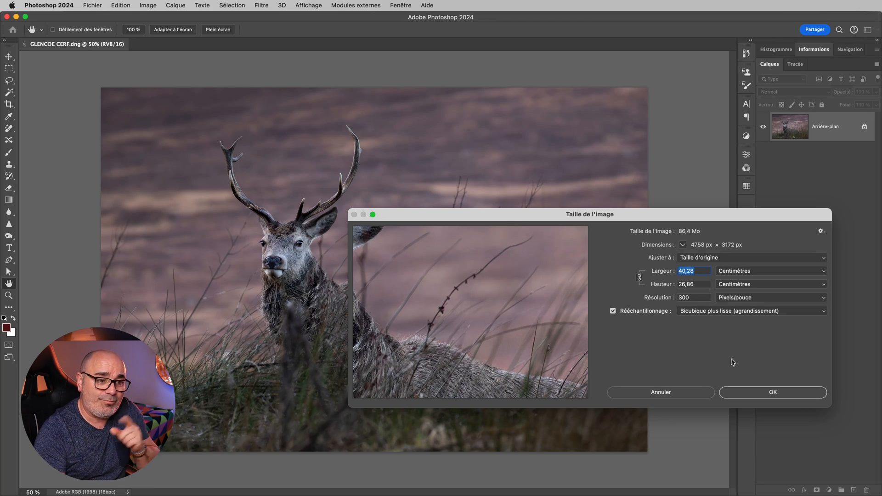
{"action": "left_click", "coordinate": [749, 392]}
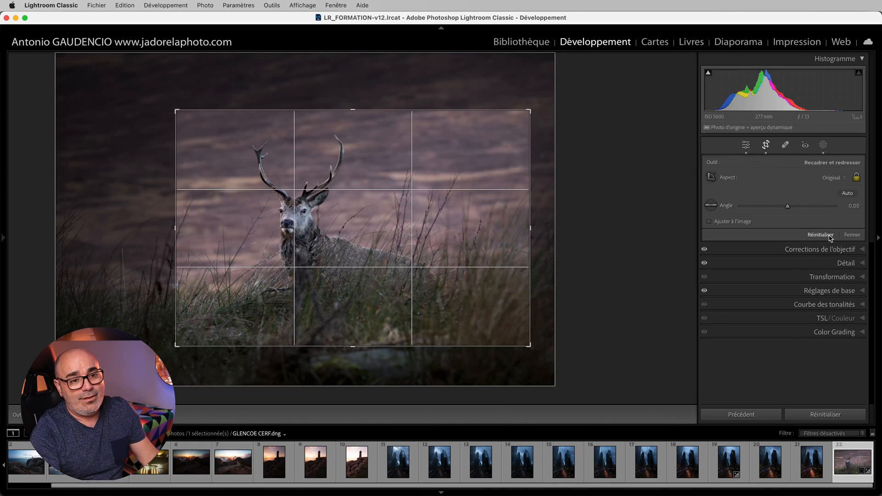
- Reset the stag photo's crop in Lightroom Classic and open the uncropped version for editing in Photoshop 2024
{"action": "left_click", "coordinate": [822, 235]}
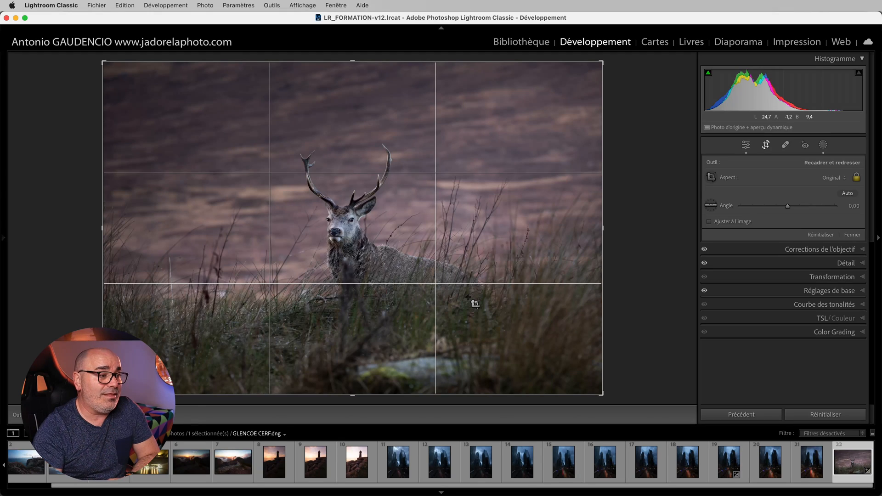
{"action": "left_click", "coordinate": [767, 146]}
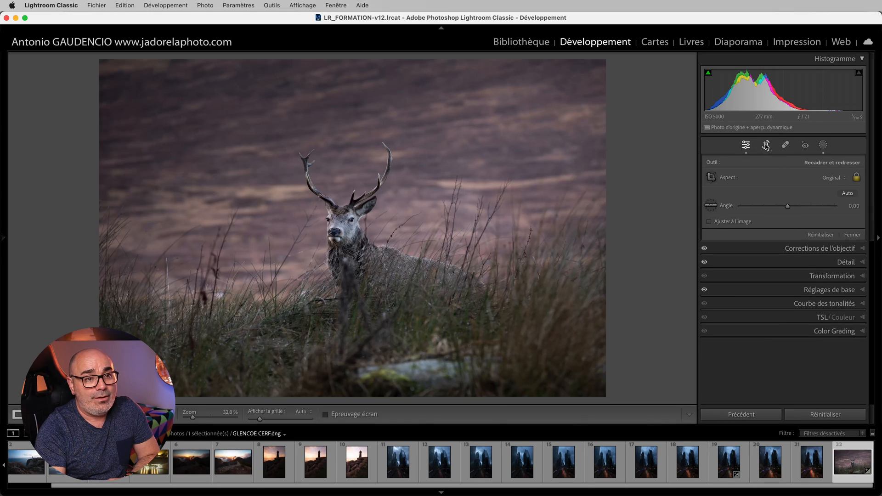
{"action": "right_click", "coordinate": [320, 257]}
{"action": "mouse_move", "coordinate": [345, 281]}
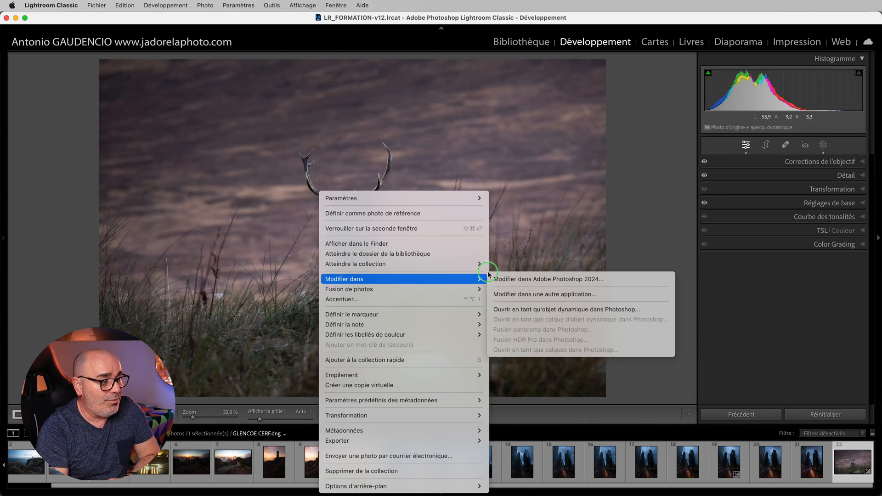
{"action": "left_click", "coordinate": [527, 281]}
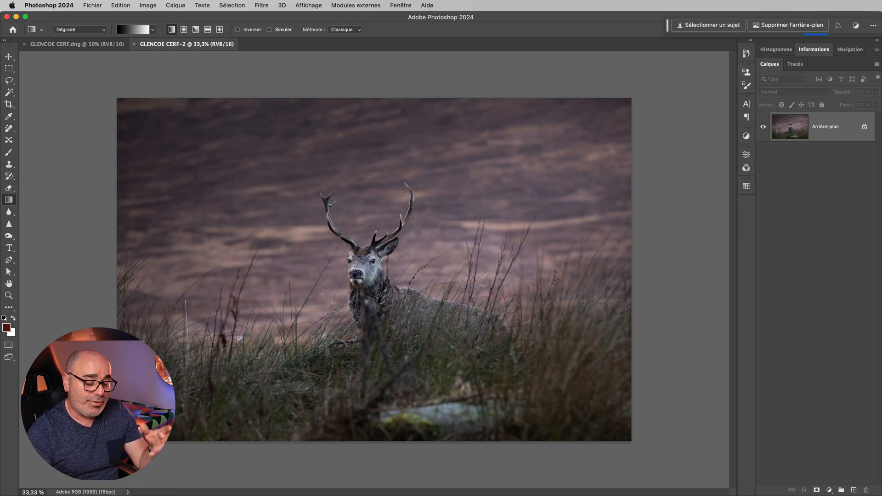
- Check the image size of the uncropped GLENCOE CERF-2 photo
{"action": "left_click", "coordinate": [148, 5]}
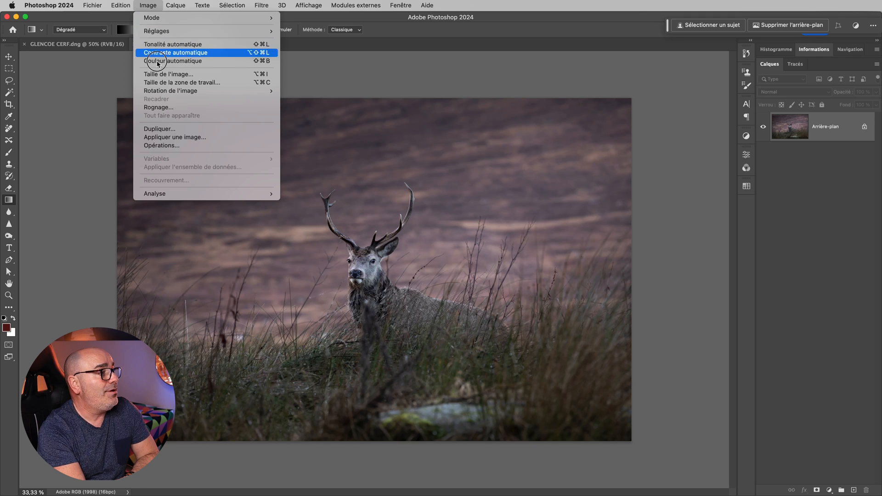
{"action": "left_click", "coordinate": [163, 75]}
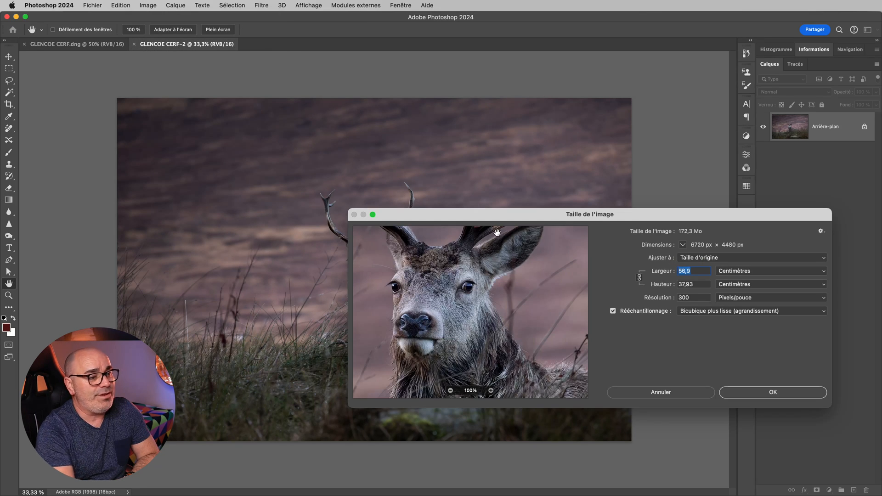
{"action": "left_click_drag", "start_coordinate": [634, 217], "coordinate": [634, 137]}
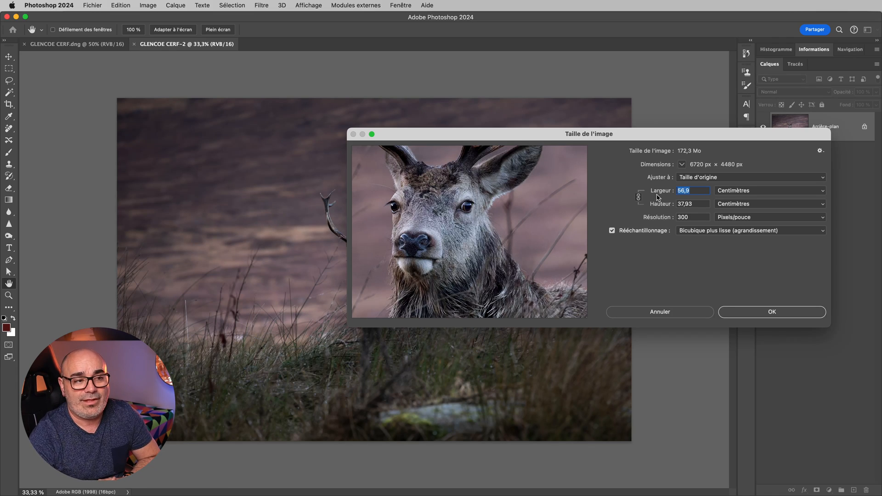
{"action": "key", "text": "Return"}
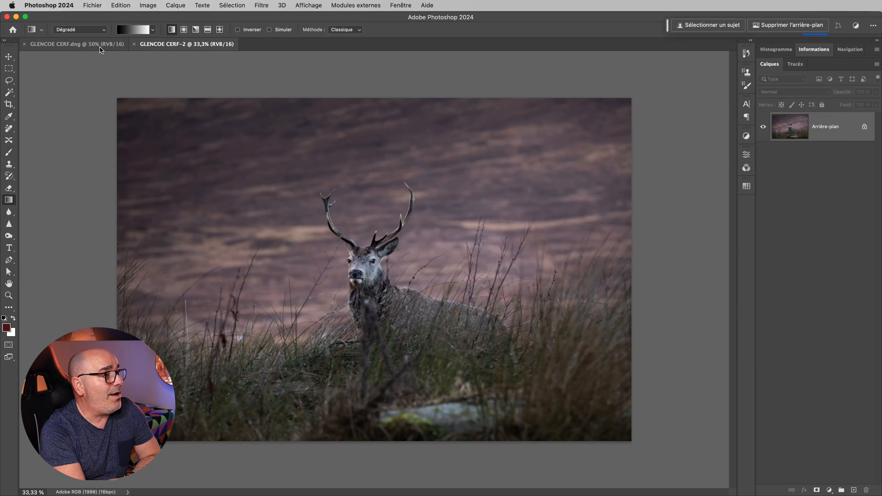
- Check the image size of the cropped GLENCOE CERF.dng to compare it with the uncropped version
{"action": "left_click", "coordinate": [101, 48]}
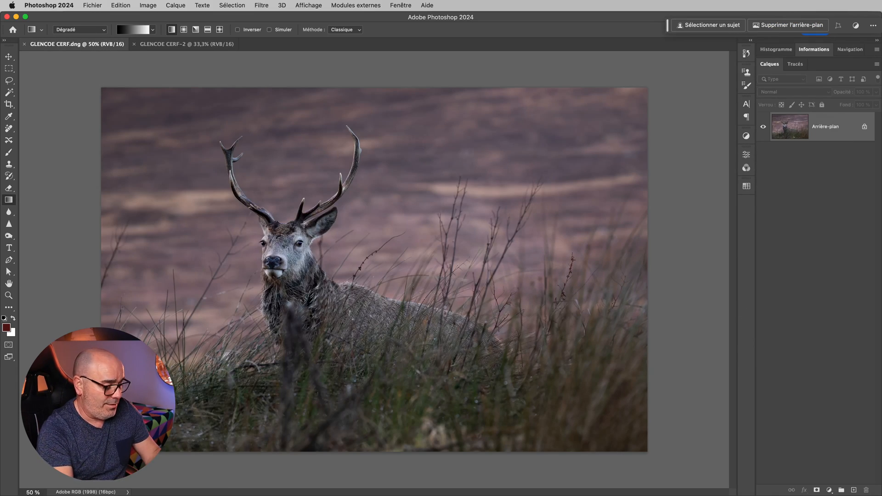
{"action": "key", "text": "super+alt+i"}
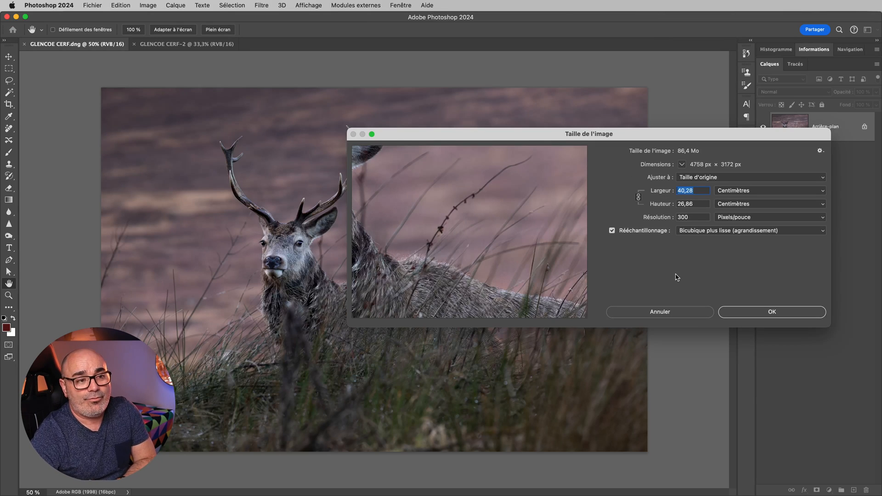
{"action": "left_click", "coordinate": [743, 315]}
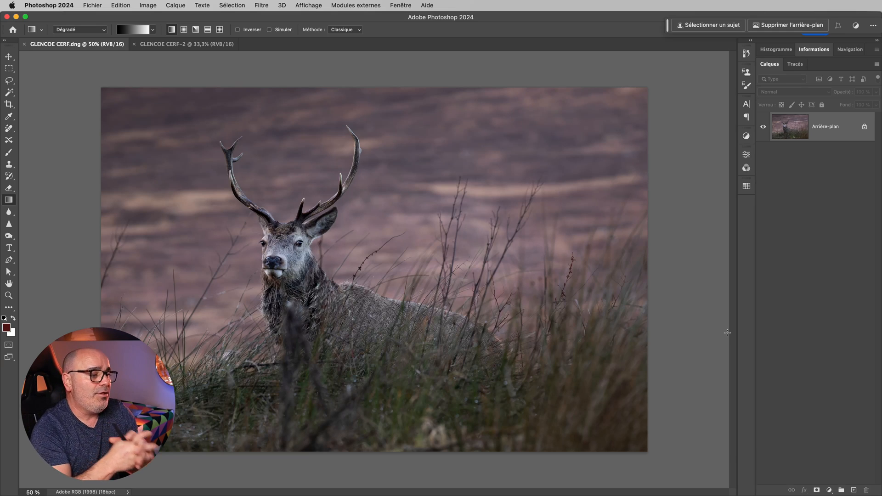
{"action": "key", "text": "super+alt+i"}
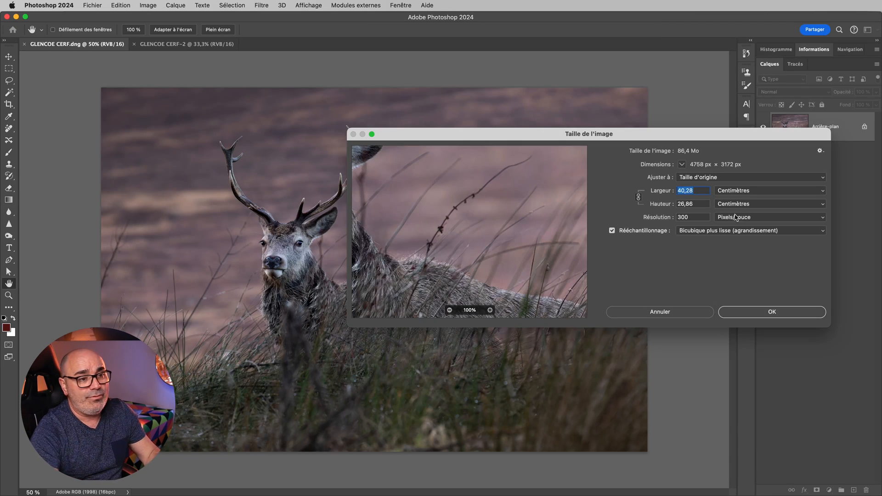
{"action": "left_click_drag", "start_coordinate": [725, 137], "coordinate": [727, 125]}
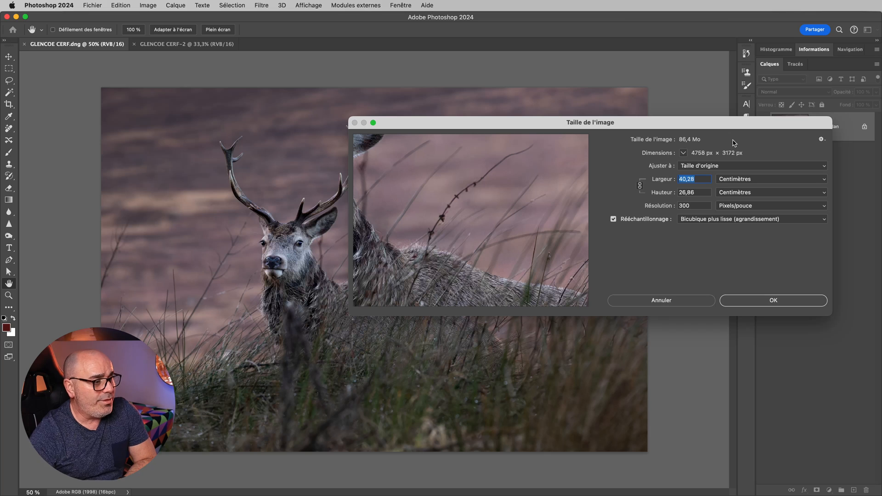
{"action": "left_click_drag", "start_coordinate": [617, 125], "coordinate": [629, 107]}
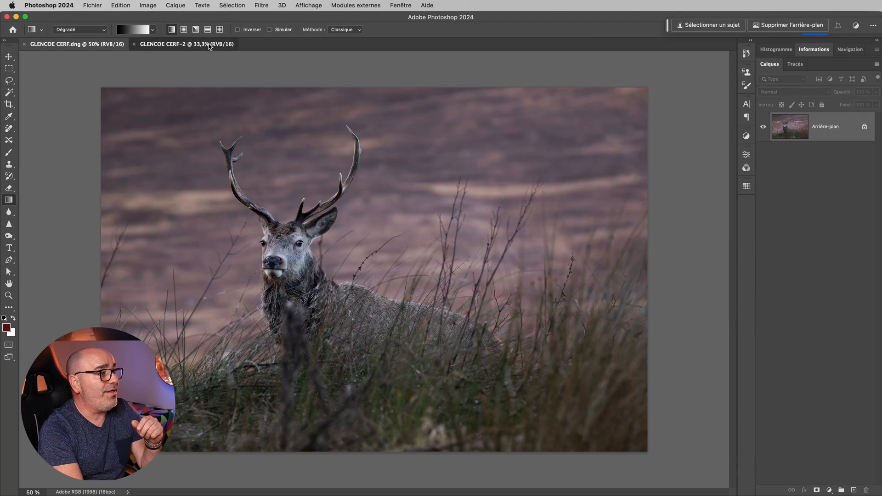
- Return to GLENCOE CERF-2 and review its image size again without changing it
{"action": "left_click", "coordinate": [210, 44]}
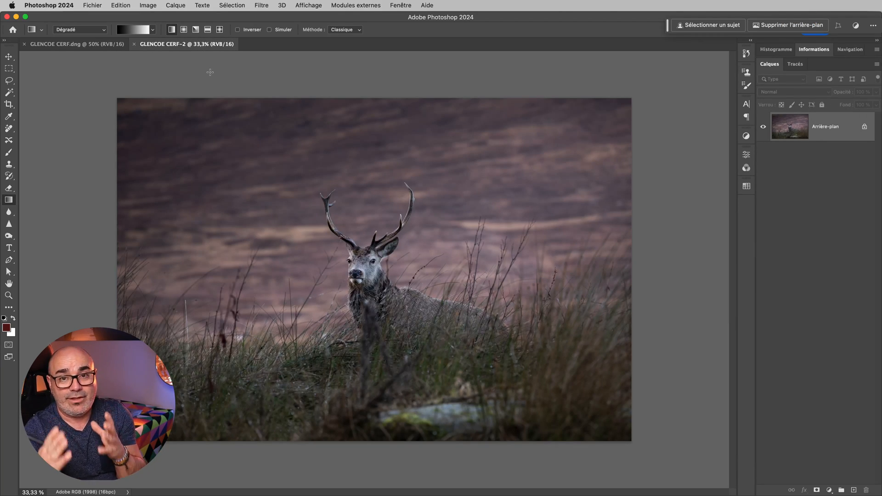
{"action": "key", "text": "super+alt+i"}
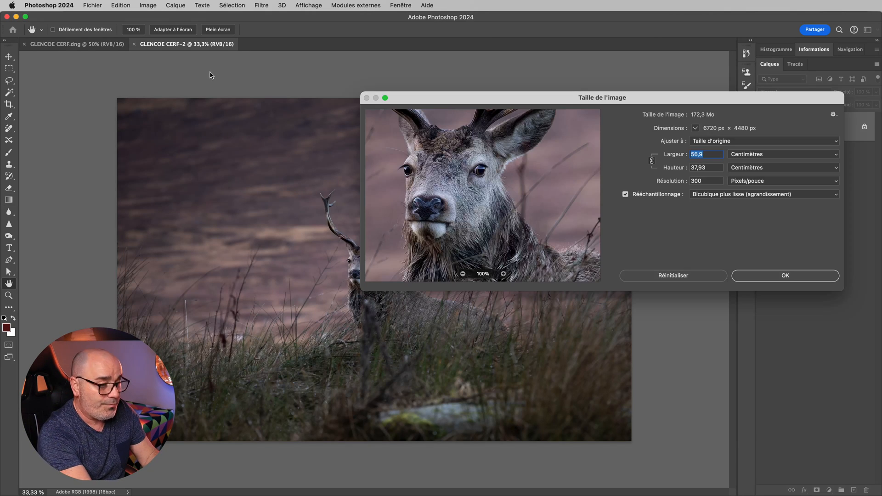
{"action": "left_click_drag", "start_coordinate": [751, 100], "coordinate": [755, 107]}
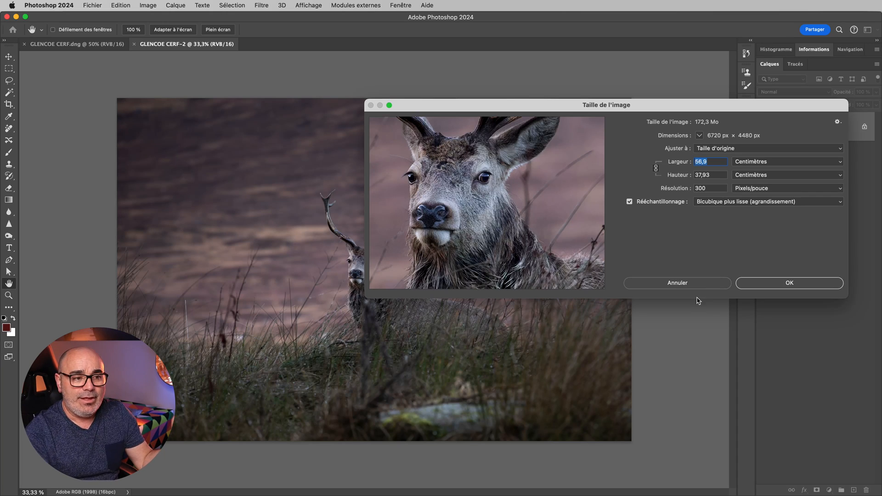
{"action": "left_click", "coordinate": [690, 283]}
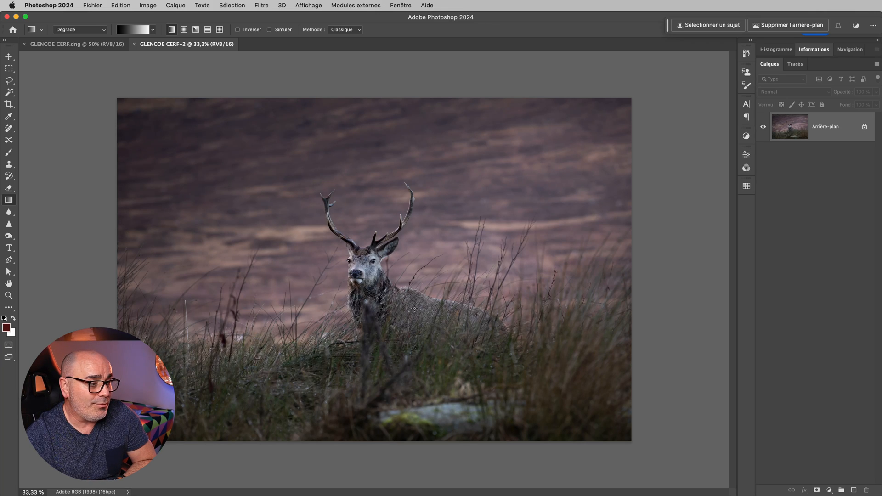
- Switch to Lightroom Classic and, with the crop grid displayed, set the photo's transform scale to 150, X offset to -17.9 and Y offset to +9.5
{"action": "left_click", "coordinate": [96, 45]}
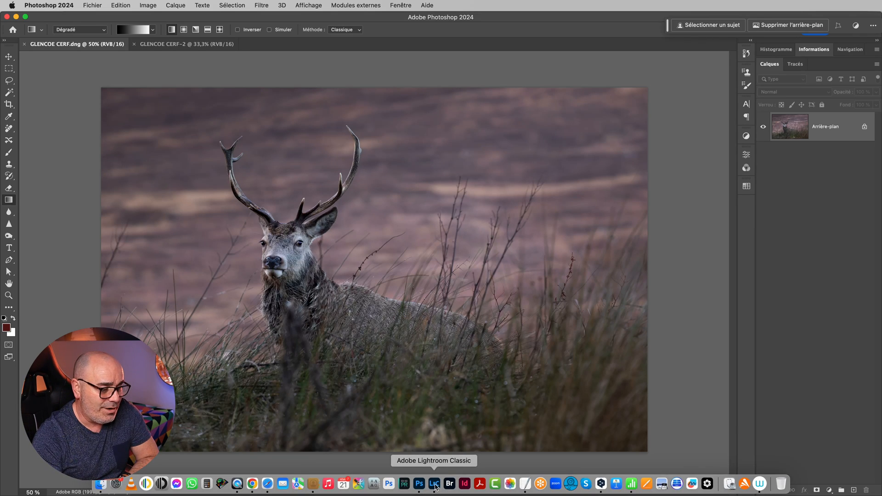
{"action": "left_click", "coordinate": [435, 484]}
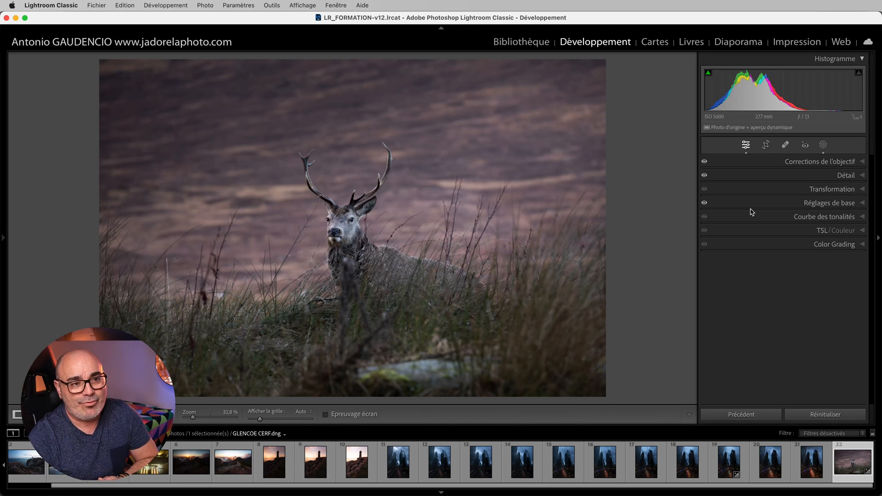
{"action": "left_click", "coordinate": [766, 145]}
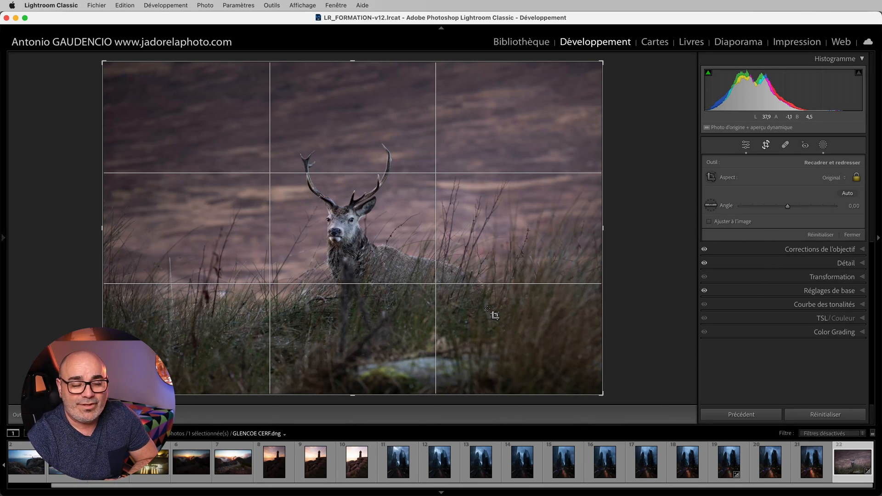
{"action": "left_click", "coordinate": [863, 278]}
{"action": "scroll", "coordinate": [873, 325], "scroll_direction": "down", "scroll_amount": 2}
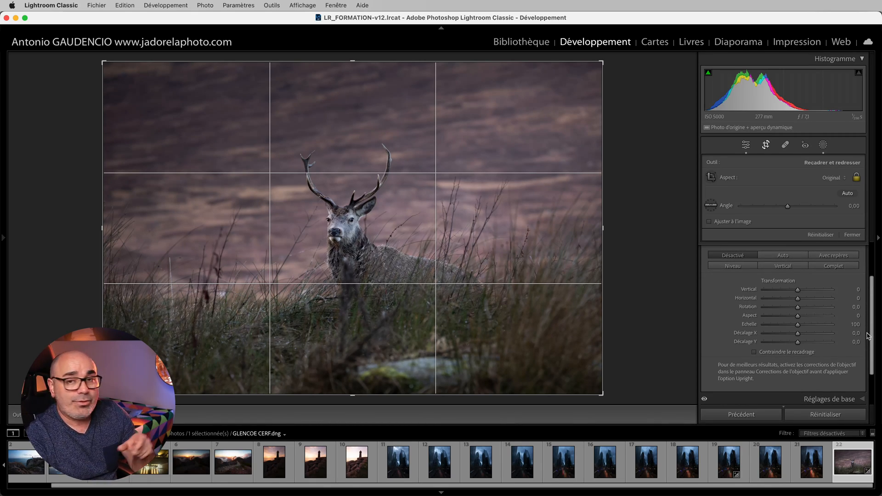
{"action": "left_click_drag", "start_coordinate": [799, 324], "coordinate": [830, 328]}
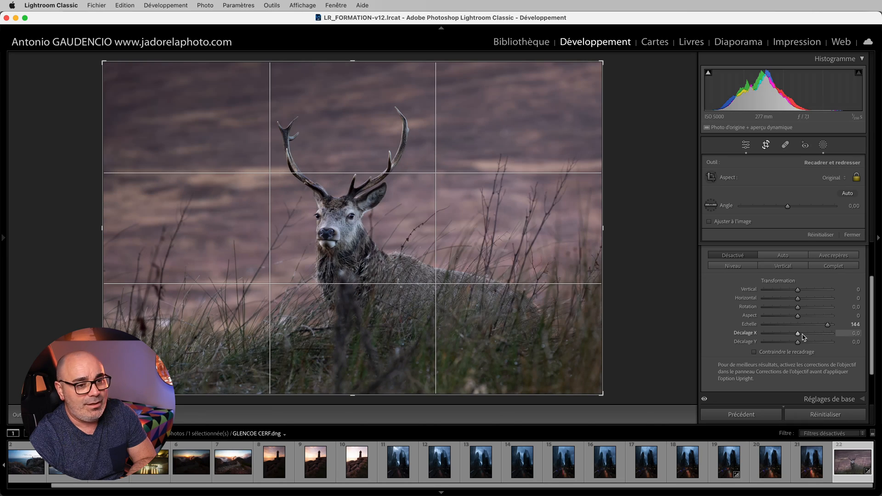
{"action": "mouse_move", "coordinate": [798, 336]}
{"action": "left_mouse_down"}
{"action": "mouse_move", "coordinate": [792, 336]}
{"action": "mouse_move", "coordinate": [802, 342]}
{"action": "left_mouse_up"}
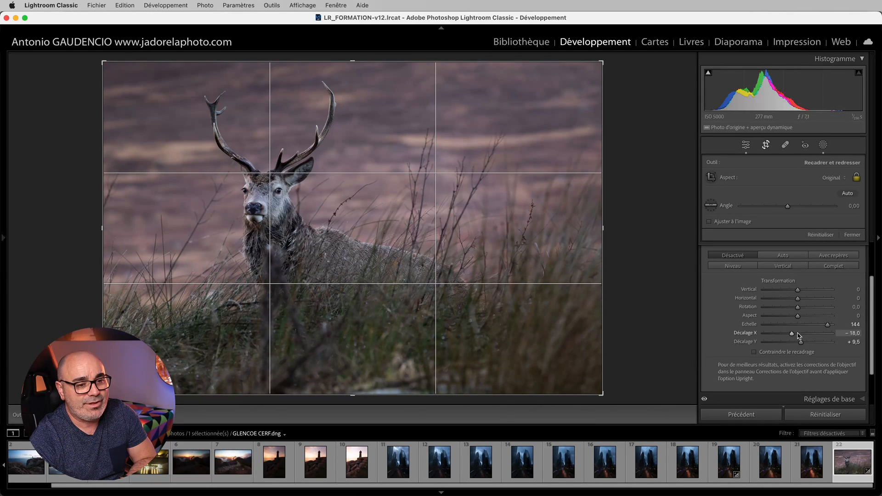
{"action": "mouse_move", "coordinate": [793, 336]}
{"action": "left_mouse_down"}
{"action": "mouse_move", "coordinate": [832, 329]}
{"action": "mouse_move", "coordinate": [792, 336]}
{"action": "left_mouse_up"}
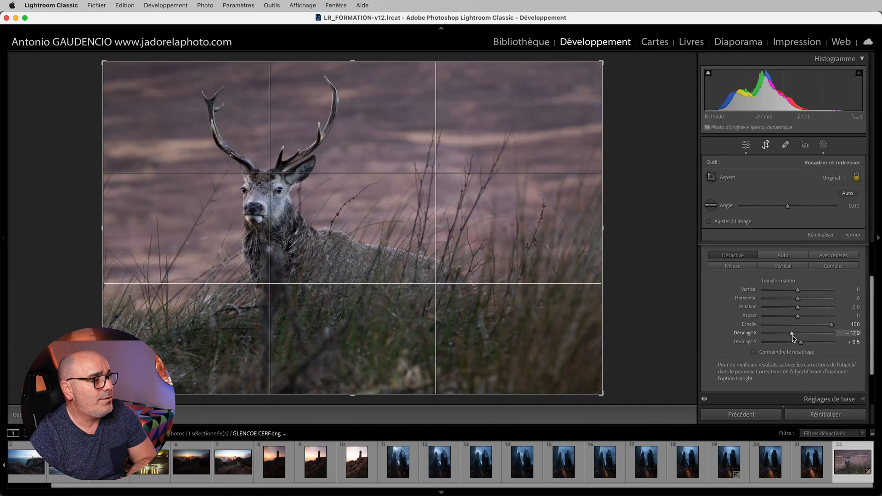
- Fine-tune the stag's horizontal position by setting the transform X offset (Décalage X) to -16.0
{"action": "left_click", "coordinate": [849, 333]}
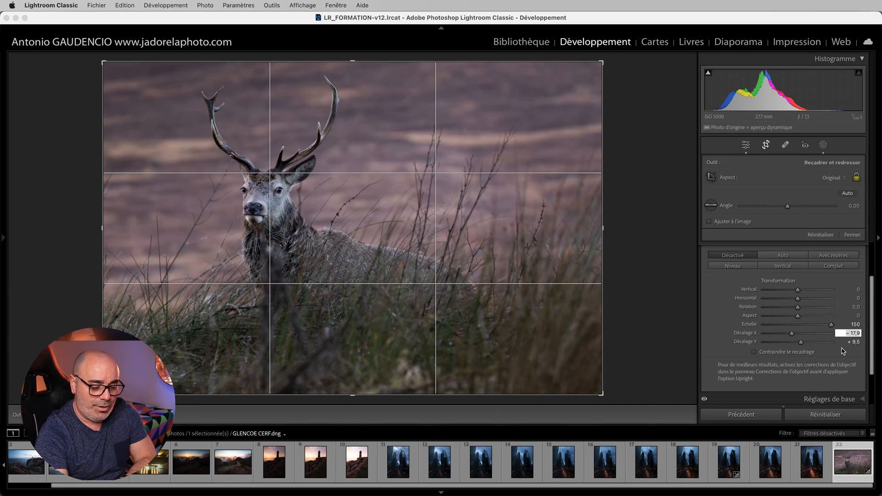
{"action": "key", "text": "Down"}
{"action": "key", "text": "Up"}
{"action": "key", "text": "Up"}
{"action": "key", "text": "Up"}
{"action": "key", "text": "Up"}
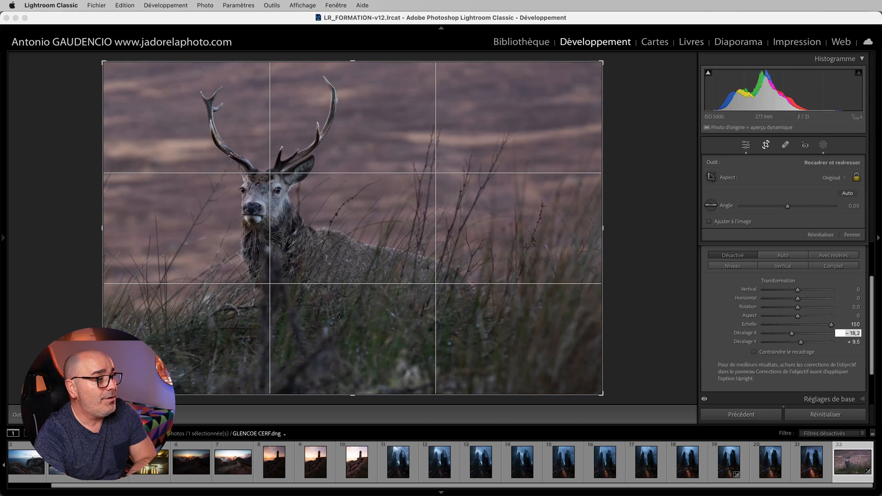
{"action": "key", "text": "Up"}
{"action": "key", "text": "Up"}
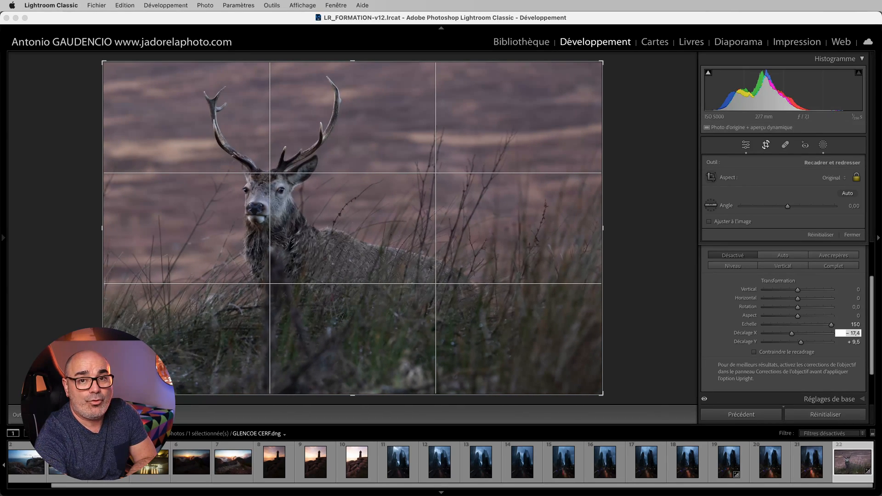
{"action": "key", "text": "Up"}
{"action": "key", "text": "Up"}
{"action": "key", "text": "Up"}
{"action": "key", "text": "Up"}
{"action": "key", "text": "Up"}
{"action": "key", "text": "Up"}
{"action": "key", "text": "Up"}
{"action": "key", "text": "Up"}
{"action": "key", "text": "Up"}
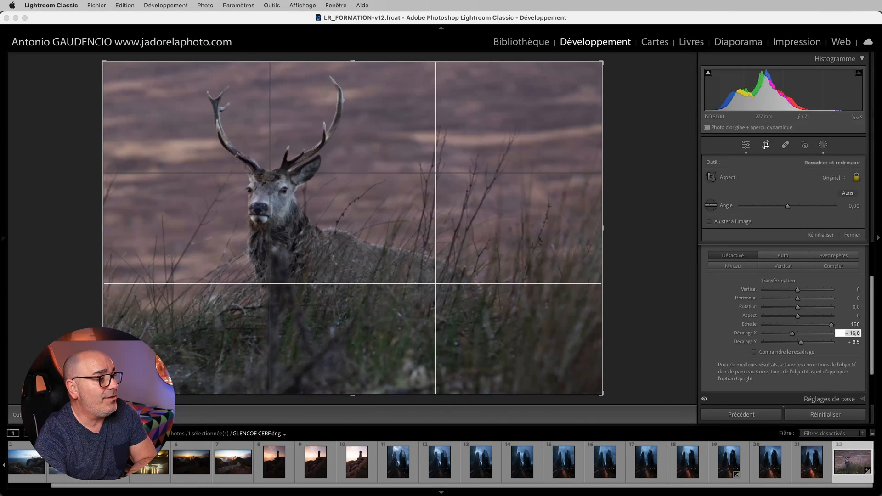
{"action": "key", "text": "Up"}
{"action": "key", "text": "Up"}
{"action": "key", "text": "Up"}
{"action": "key", "text": "Up"}
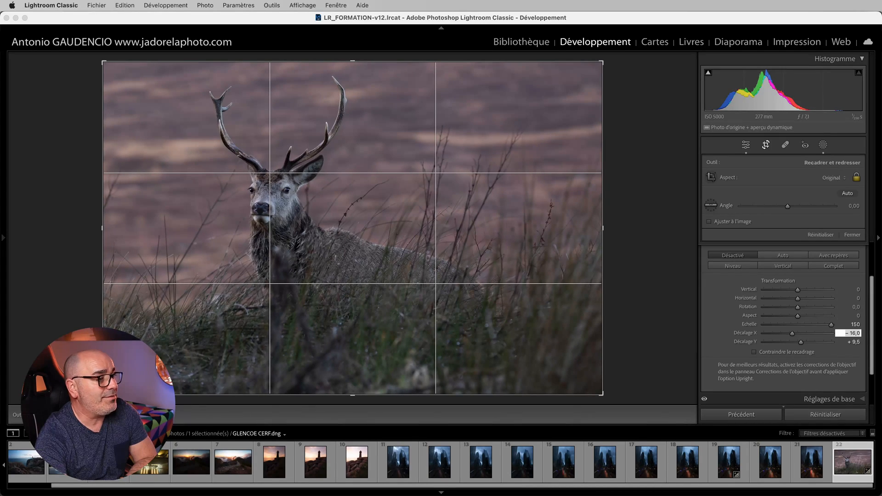
- Lower the stag in the frame by setting the transform Y offset (Décalage Y) to +6.8
{"action": "key", "text": "Tab"}
{"action": "key", "text": "Down"}
{"action": "key", "text": "Down"}
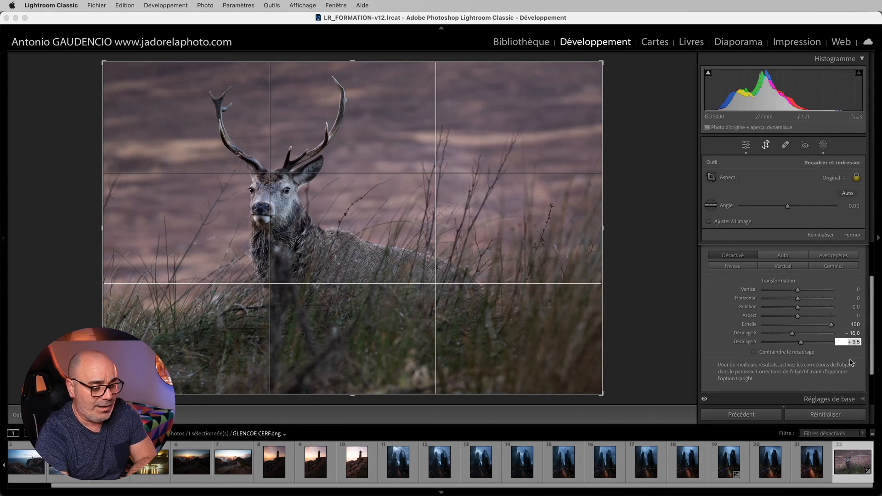
{"action": "key", "text": "Down"}
{"action": "key", "text": "Down"}
{"action": "key", "text": "Down"}
{"action": "key", "text": "Down"}
{"action": "key", "text": "Down"}
{"action": "key", "text": "Down"}
{"action": "key", "text": "Down"}
{"action": "key", "text": "Down"}
{"action": "key", "text": "Down"}
{"action": "key", "text": "Down"}
{"action": "key", "text": "Down"}
{"action": "key", "text": "Down"}
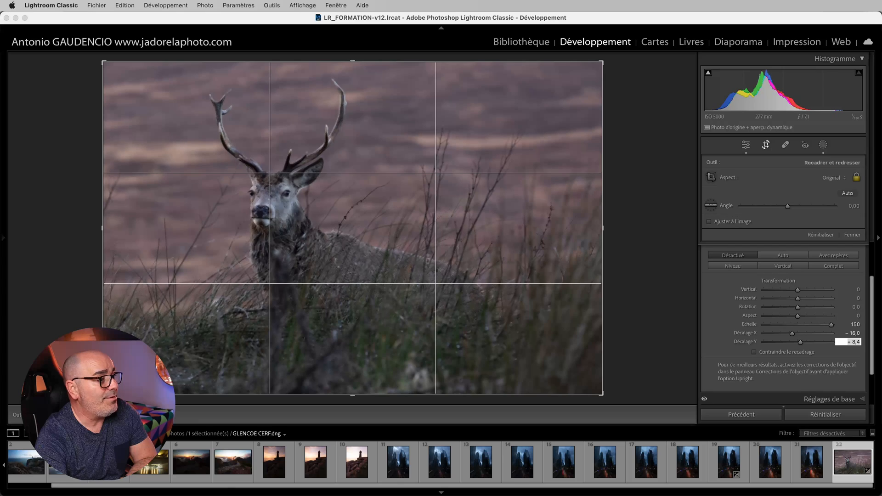
{"action": "key", "text": "Down"}
{"action": "key", "text": "Down"}
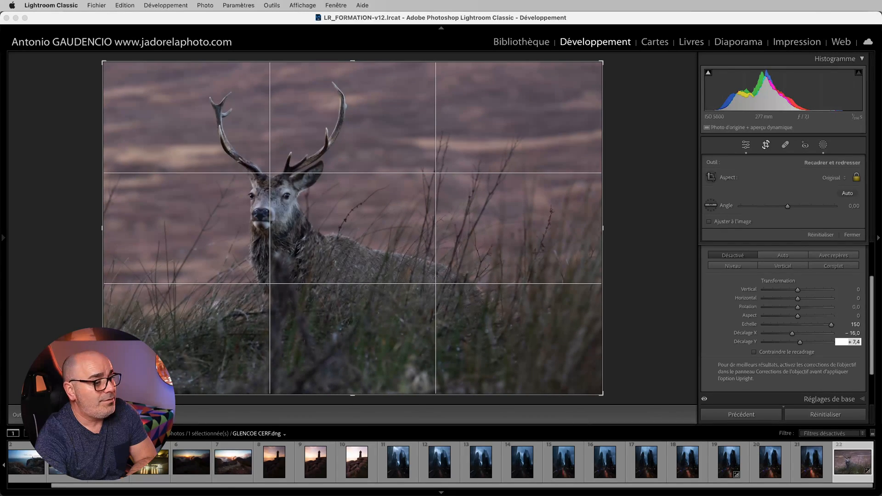
{"action": "key", "text": "Down"}
{"action": "key", "text": "Down"}
{"action": "key", "text": "Down"}
{"action": "key", "text": "Down"}
{"action": "key", "text": "Down"}
{"action": "key", "text": "Down"}
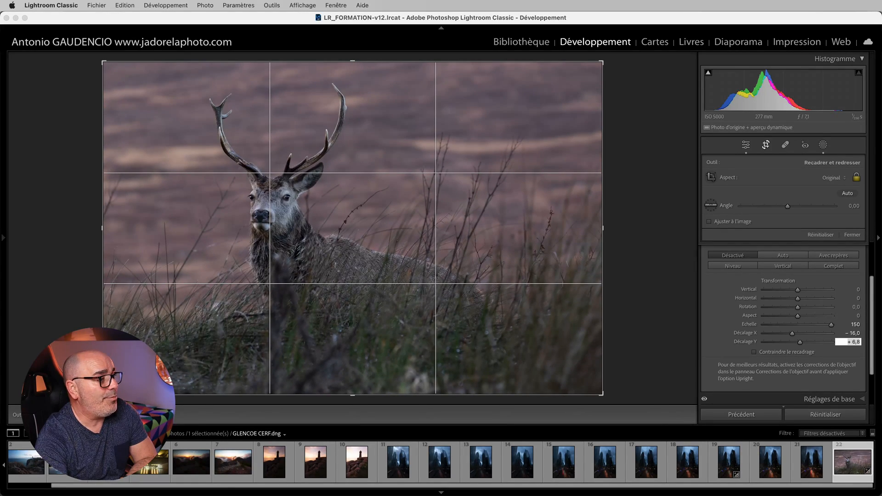
- Leave the crop tool and open the reframed stag photo in Photoshop 2024 for editing
{"action": "left_click", "coordinate": [766, 145]}
{"action": "right_click", "coordinate": [333, 234]}
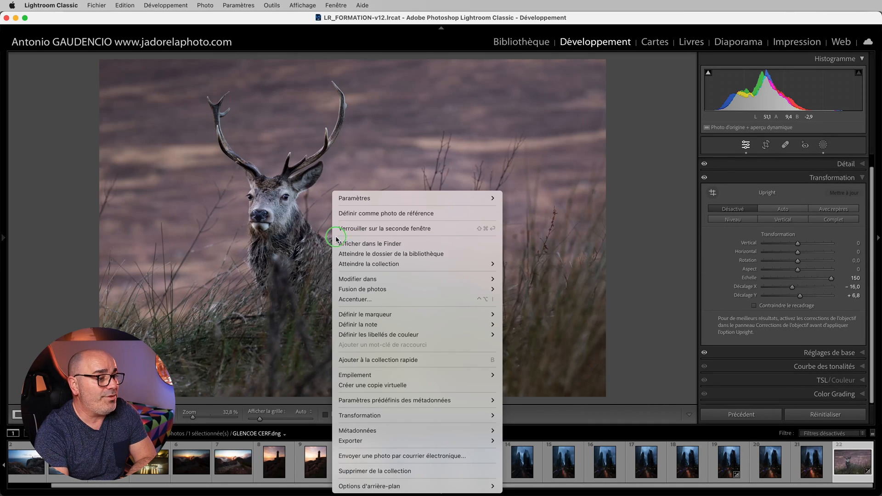
{"action": "mouse_move", "coordinate": [361, 279]}
{"action": "left_click", "coordinate": [567, 280]}
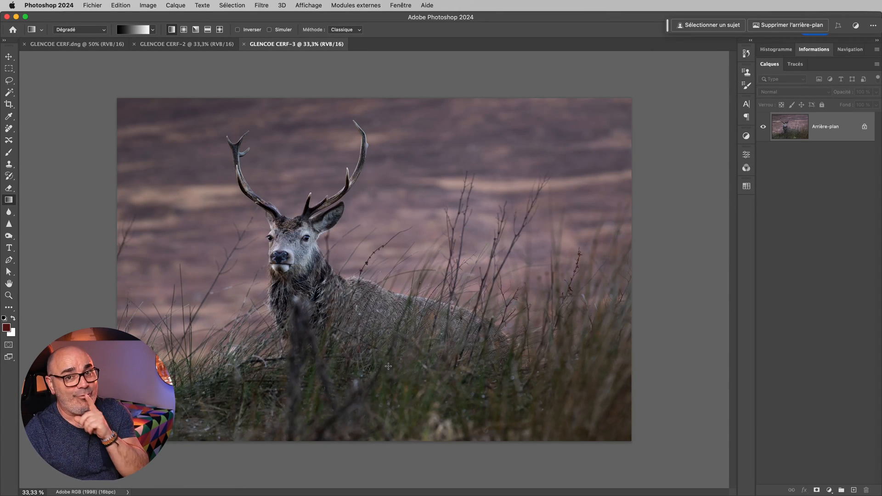
- Check the image sizes of the cropped GLENCOE CERF.dng and the uncropped GLENCOE CERF-2 without changing them
{"action": "left_click", "coordinate": [73, 47]}
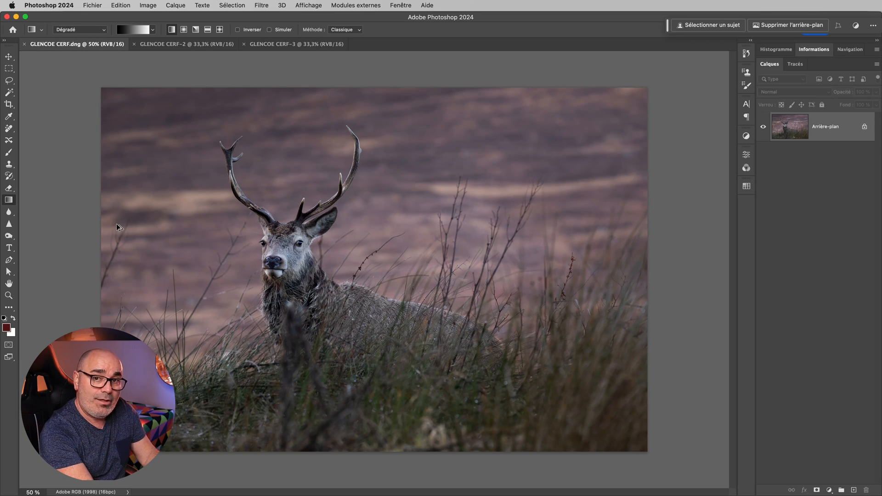
{"action": "key", "text": "super+alt+i"}
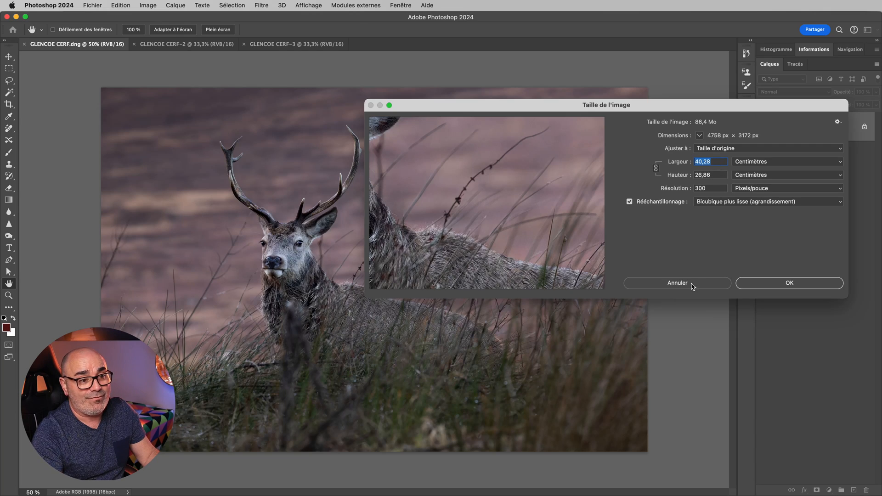
{"action": "left_click", "coordinate": [693, 284]}
{"action": "left_click", "coordinate": [198, 48]}
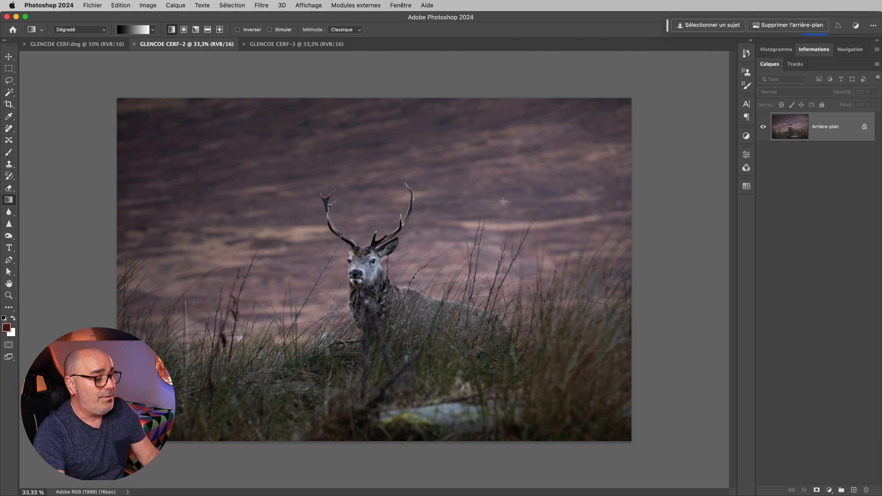
{"action": "key", "text": "super+alt+i"}
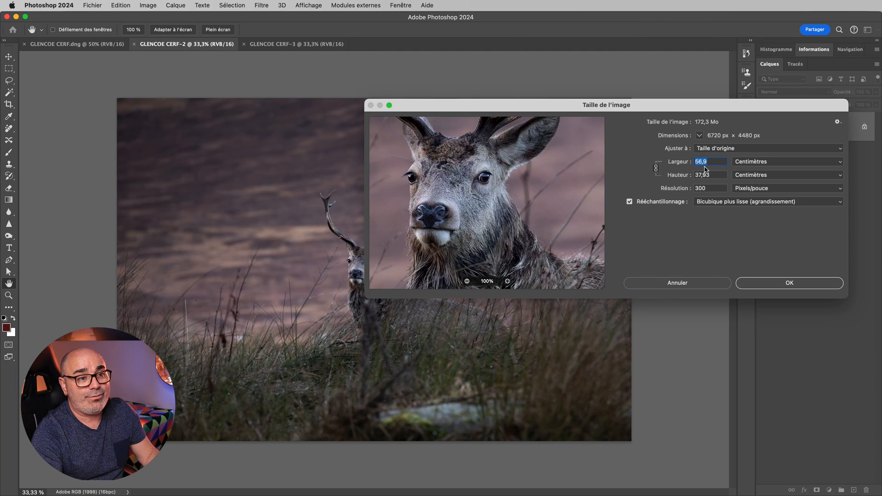
{"action": "left_click", "coordinate": [695, 283]}
- Check the image size of the transformed GLENCOE CERF-3 to compare it with the other two versions
{"action": "left_click", "coordinate": [302, 46]}
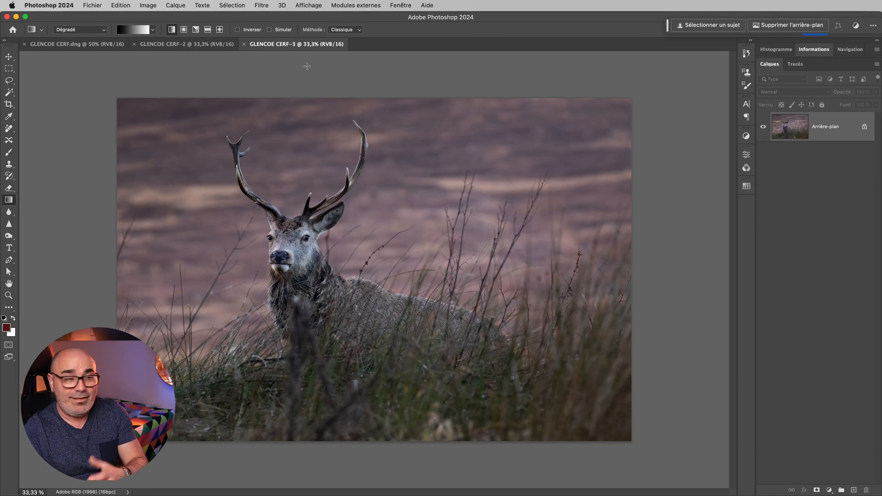
{"action": "key", "text": "super+alt+i"}
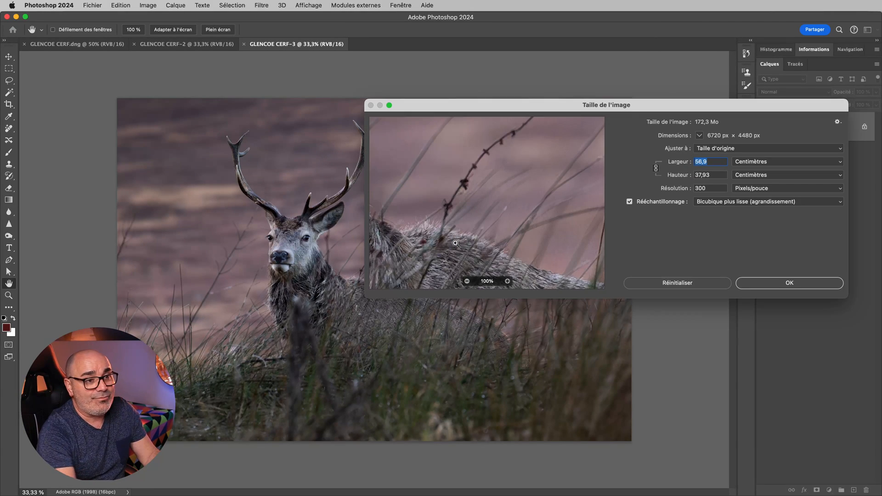
{"action": "left_click_drag", "start_coordinate": [724, 109], "coordinate": [748, 67]}
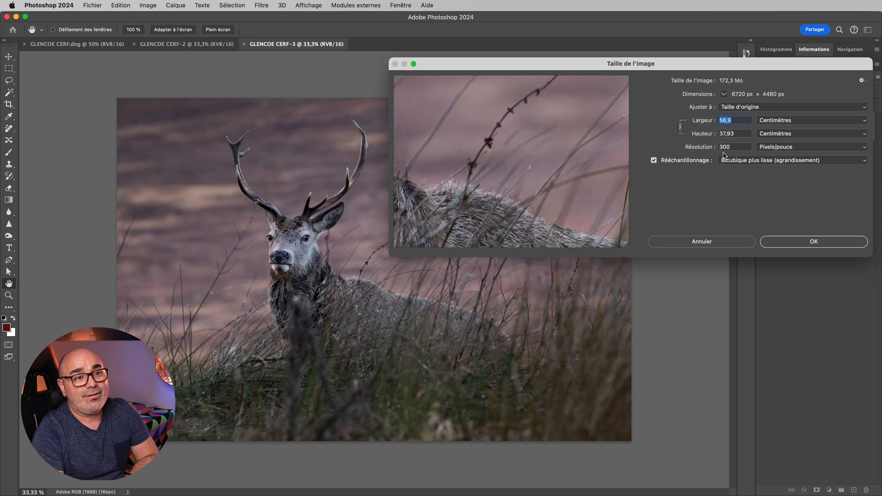
{"action": "left_click", "coordinate": [710, 243]}
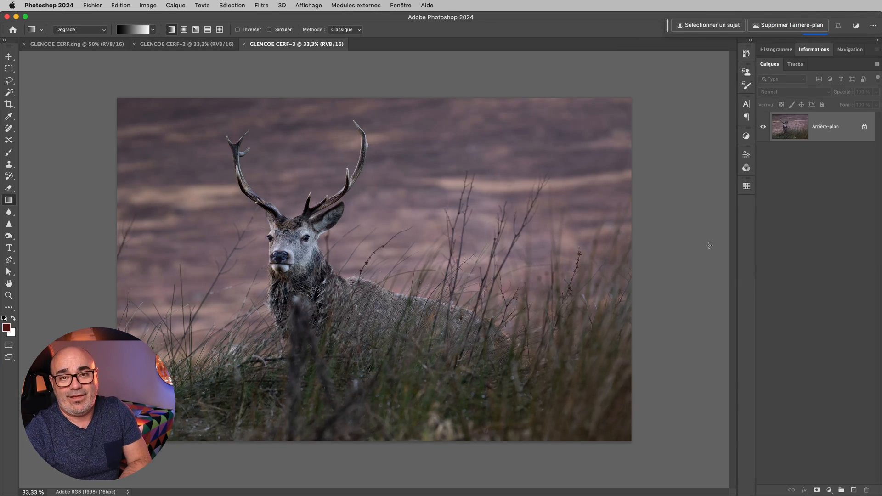
{"action": "key", "text": "super+alt+i"}
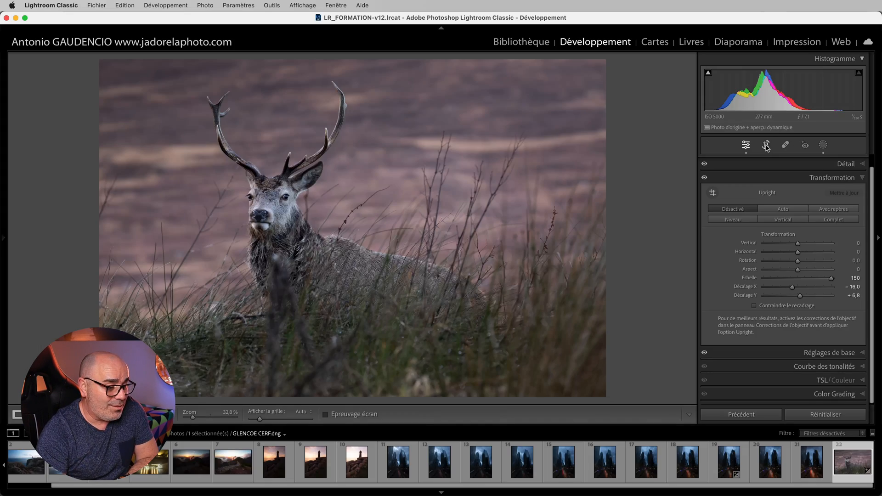
- Back in Lightroom Classic, reset the stag photo to its full uncropped framing, with transform scale 100 and X and Y offsets 0.0
{"action": "left_click", "coordinate": [767, 146]}
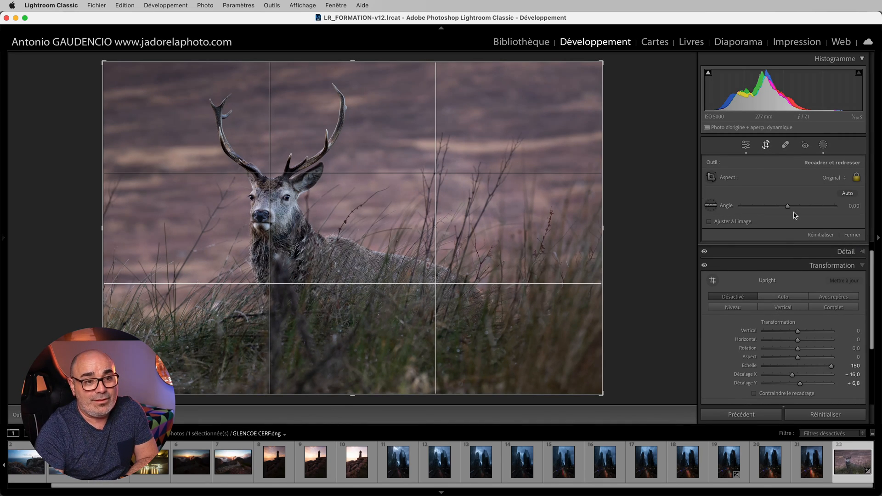
{"action": "left_click", "coordinate": [821, 235]}
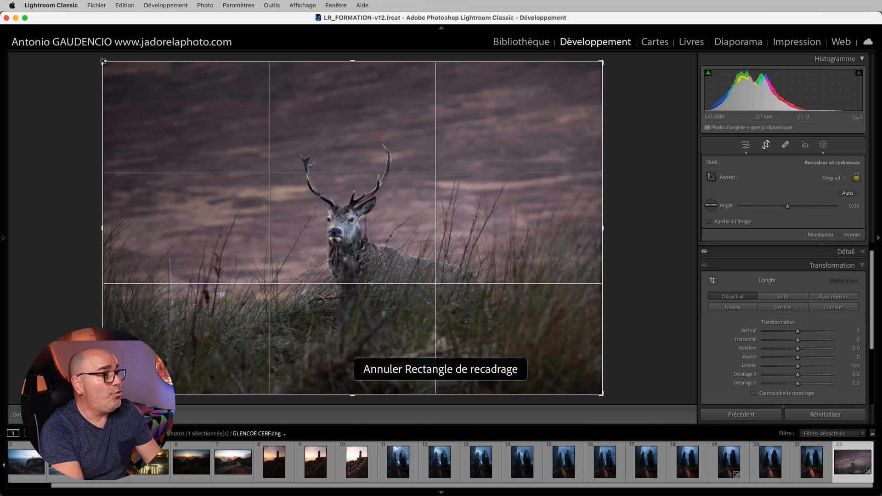
- Try to crop the photo tightly around the stag, placing its head near a rule-of-thirds intersection
{"action": "left_click_drag", "start_coordinate": [105, 62], "coordinate": [151, 94]}
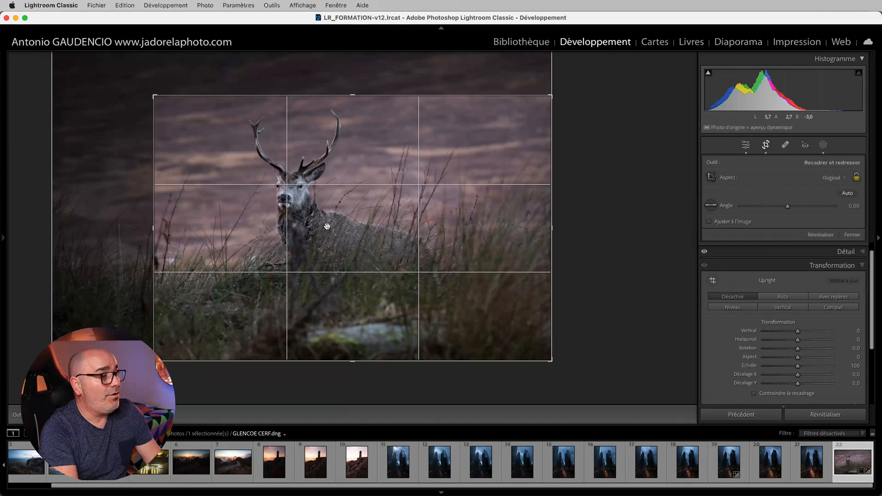
{"action": "left_click_drag", "start_coordinate": [552, 361], "coordinate": [537, 342]}
{"action": "left_click_drag", "start_coordinate": [381, 237], "coordinate": [358, 241]}
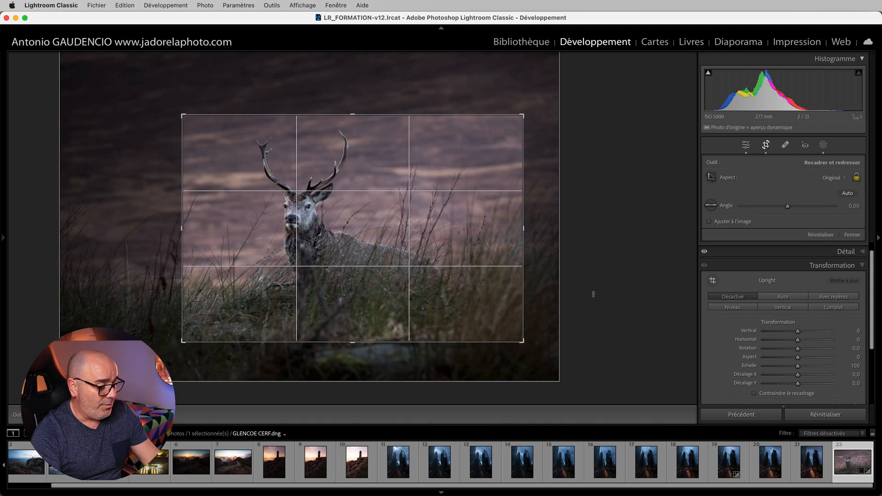
{"action": "key", "text": "Return"}
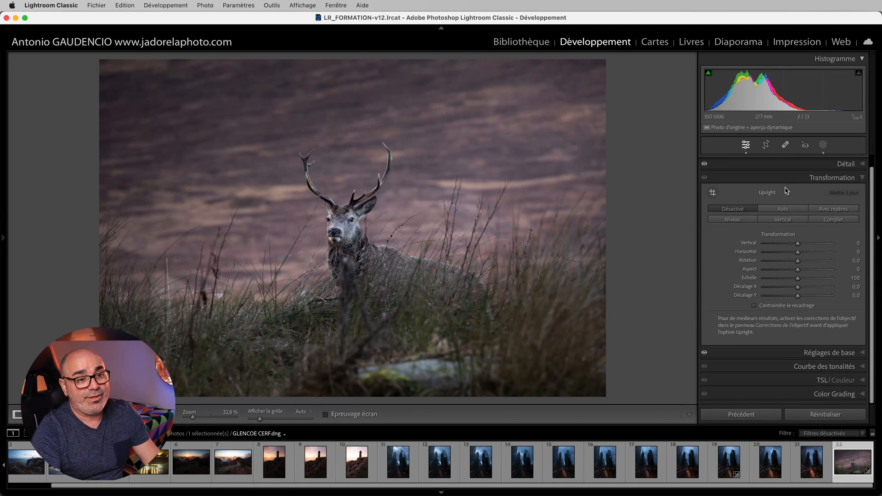
- With the crop grid displayed, set the transform scale to 150, X offset to -16.5 and Y offset to +2.3
{"action": "left_click", "coordinate": [767, 146]}
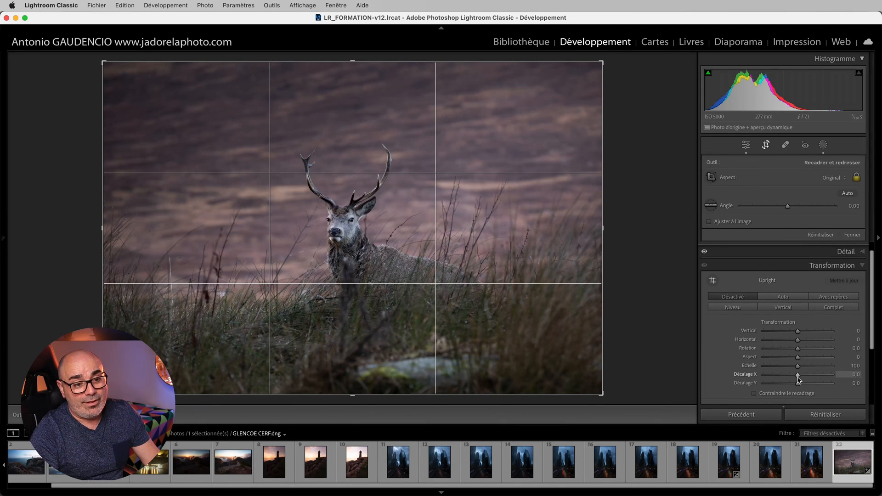
{"action": "mouse_move", "coordinate": [799, 369]}
{"action": "left_mouse_down"}
{"action": "mouse_move", "coordinate": [834, 368]}
{"action": "mouse_move", "coordinate": [794, 375]}
{"action": "mouse_move", "coordinate": [799, 386]}
{"action": "left_mouse_up"}
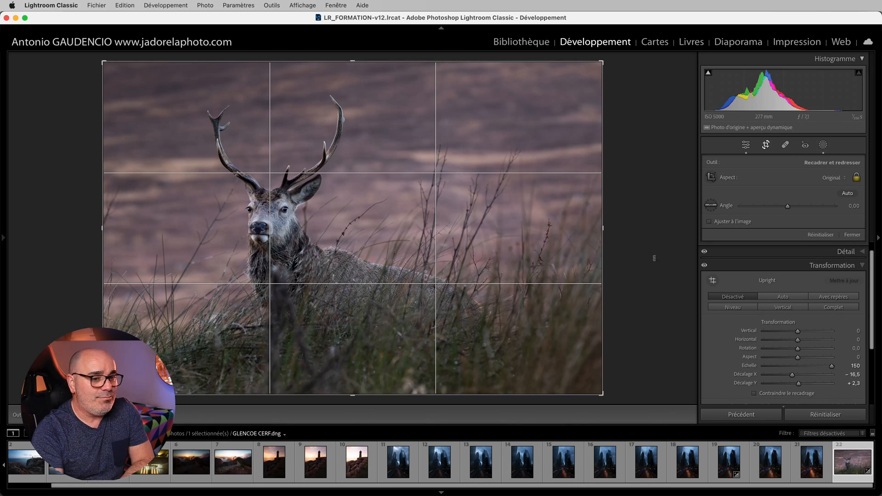
- Close the crop grid and send the newly reframed stag photo to Photoshop 2024
{"action": "left_click", "coordinate": [766, 145]}
{"action": "right_click", "coordinate": [348, 222]}
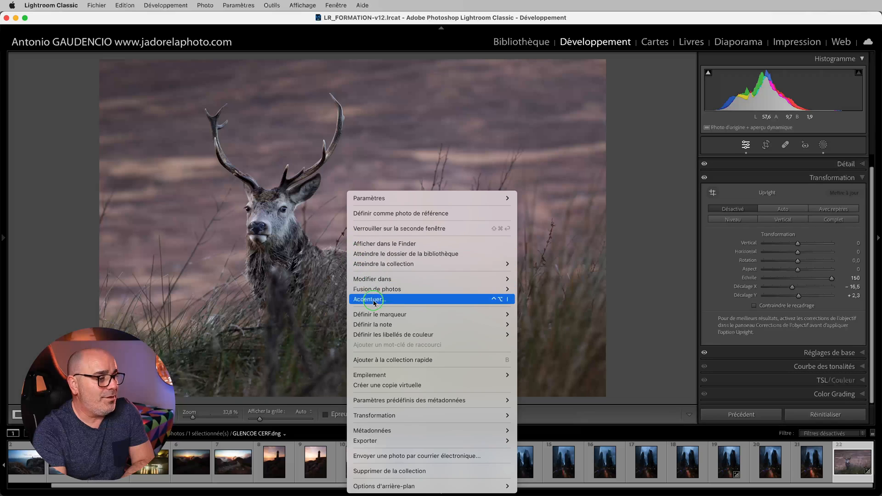
{"action": "mouse_move", "coordinate": [453, 279]}
{"action": "left_click", "coordinate": [581, 279]}
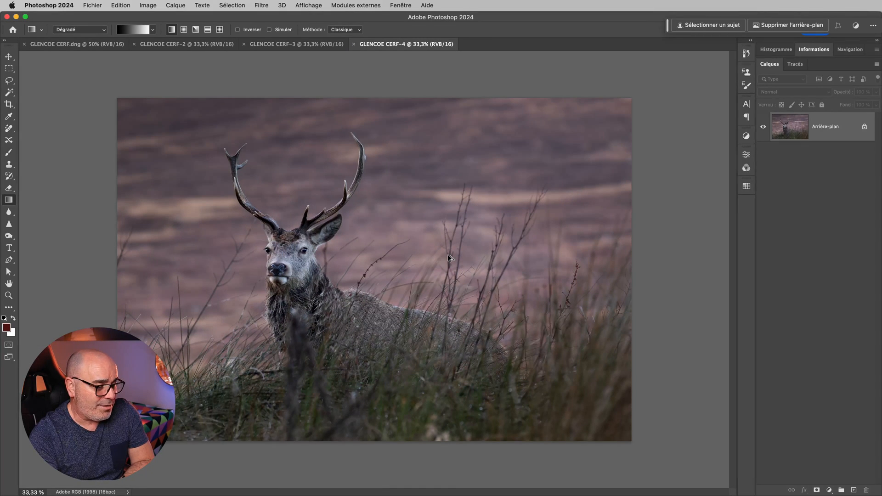
- Check the image size of GLENCOE CERF-4 and close the dialog without changing it
{"action": "key", "text": "super+alt+i"}
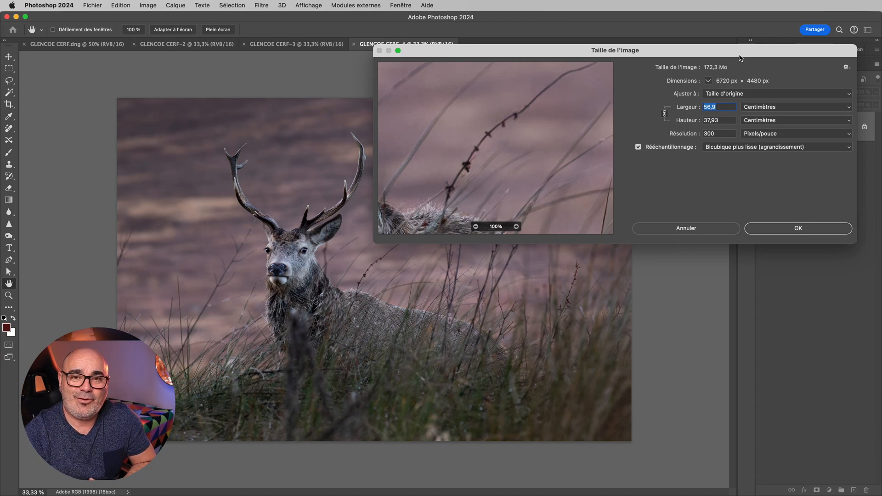
{"action": "left_click_drag", "start_coordinate": [740, 55], "coordinate": [725, 49]}
{"action": "left_click", "coordinate": [680, 224]}
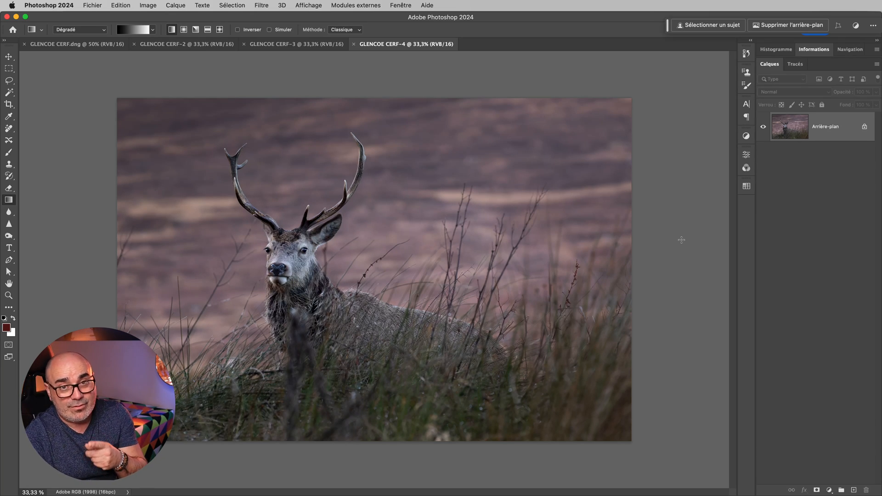
- Compare the stag's head in GLENCOE CERF-4 at 100% and GLENCOE CERF.dng at 200%, finishing with GLENCOE CERF-4 fitted on screen
{"action": "scroll", "coordinate": [286, 248], "scroll_direction": "up", "scroll_amount": 3}
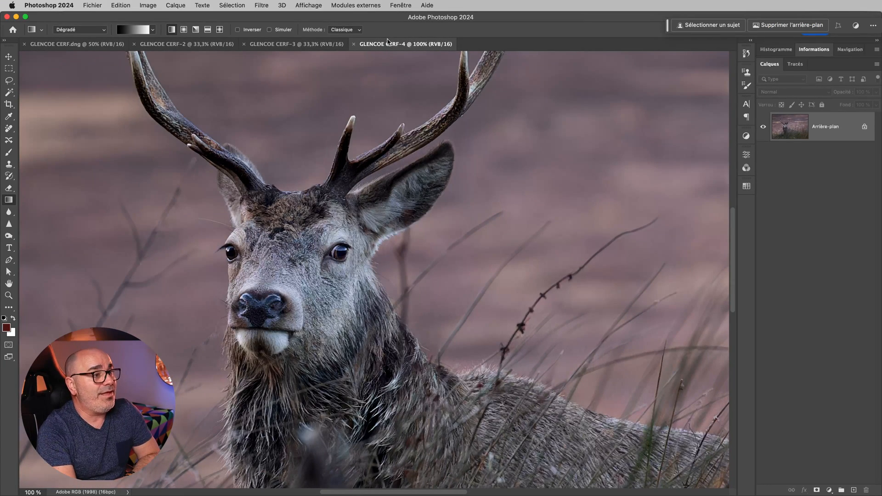
{"action": "key", "text": "super+alt+i"}
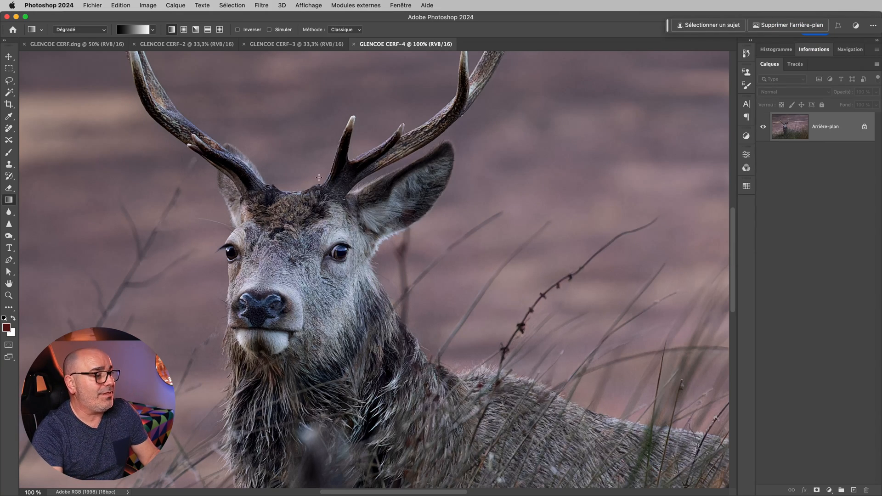
{"action": "left_click", "coordinate": [80, 45]}
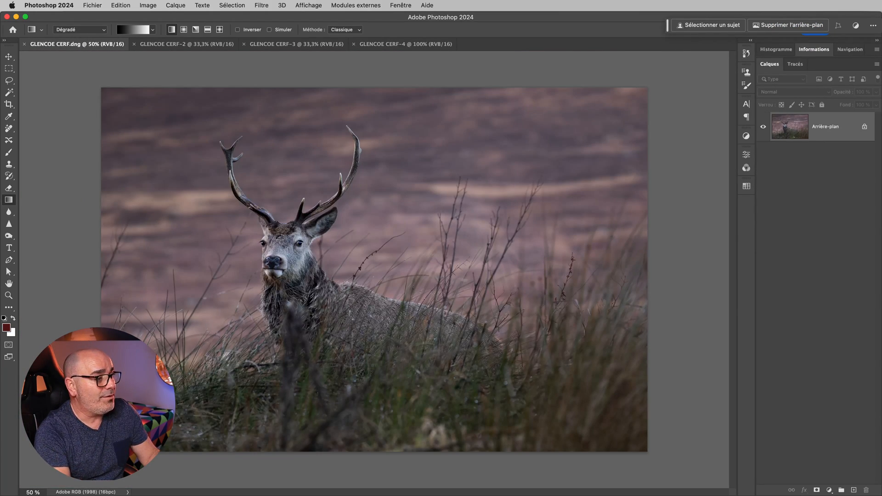
{"action": "left_click", "coordinate": [282, 240], "text": "super"}
{"action": "left_click", "coordinate": [282, 242], "text": "super"}
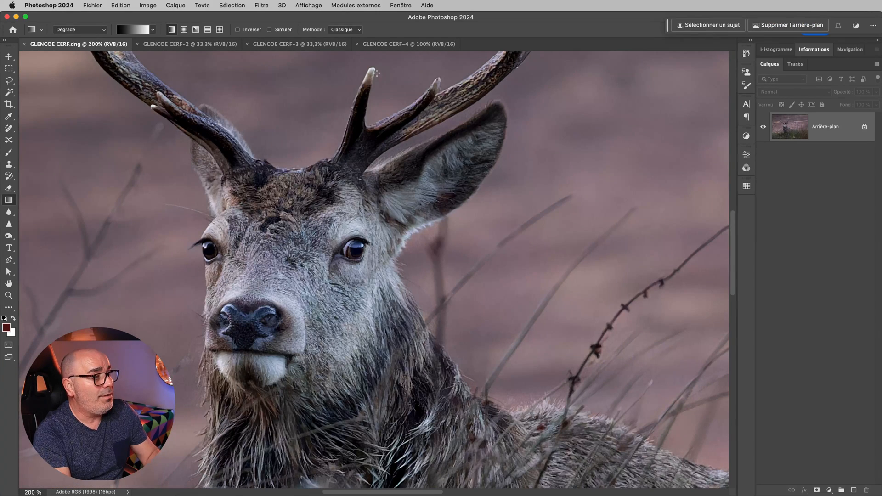
{"action": "left_click", "coordinate": [398, 46]}
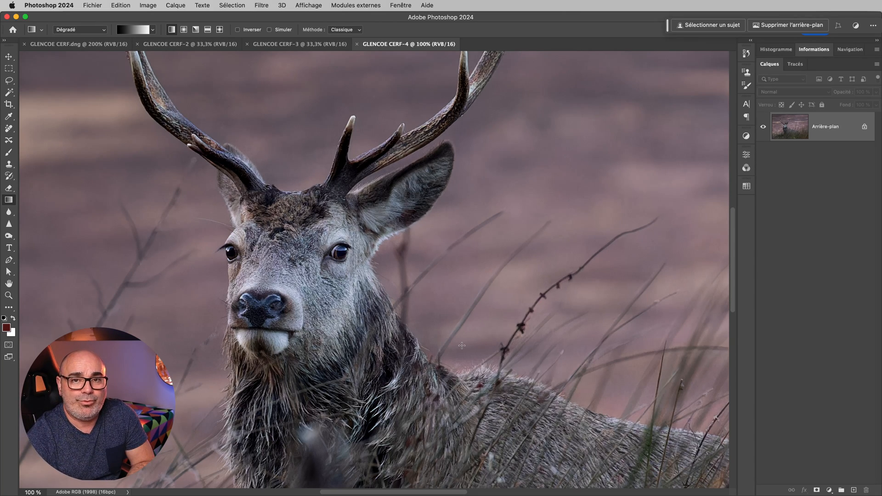
{"action": "key", "text": "super+0"}
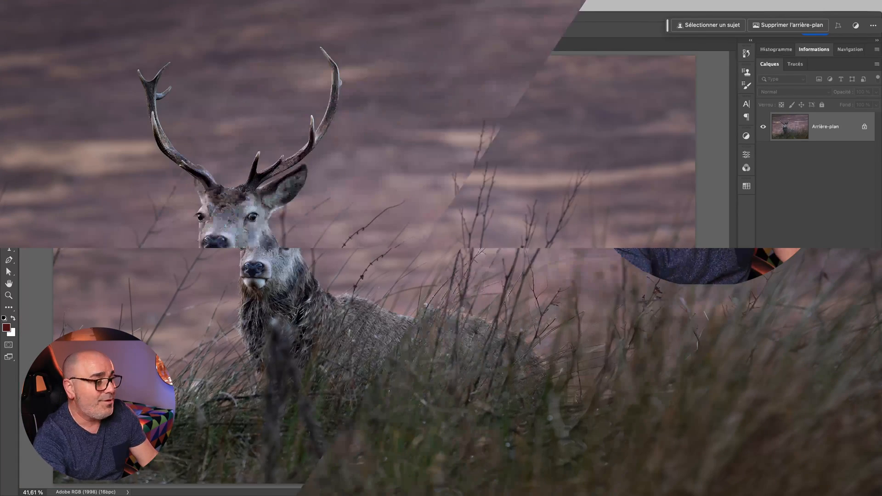